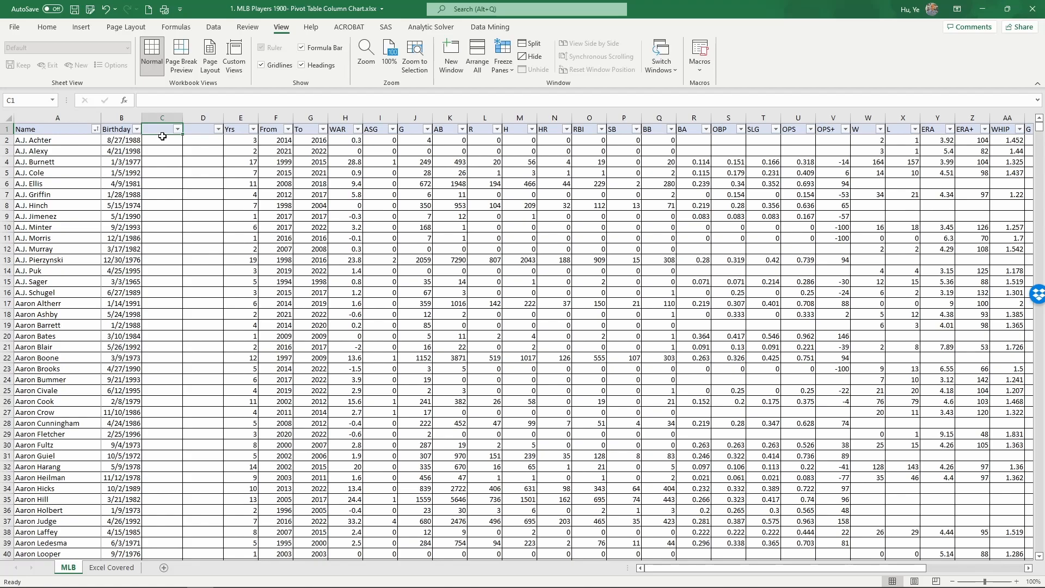
Enter the headers Month in C1 and Day in D1
{"action": "type", "text": "Month"}
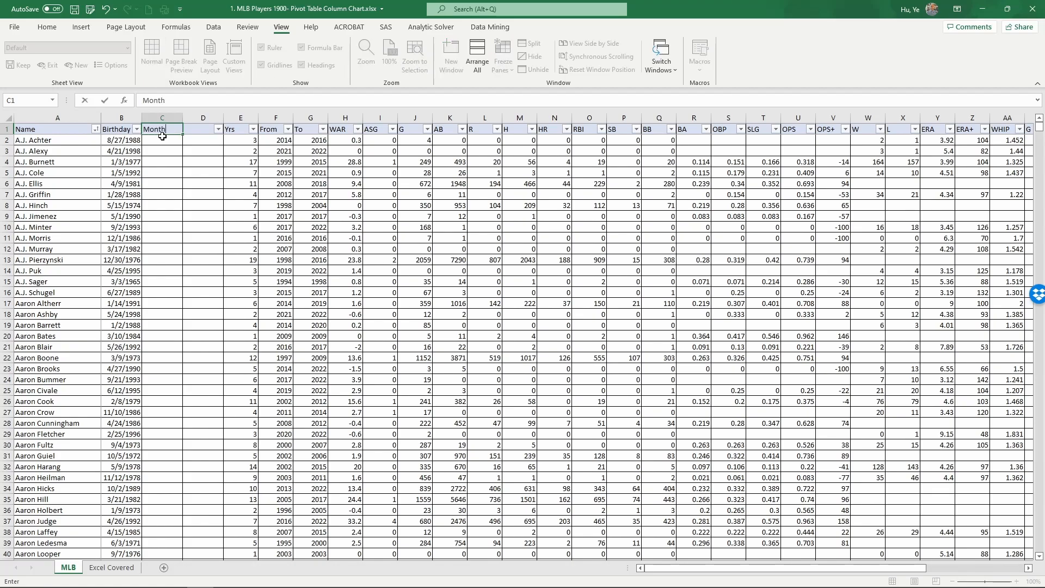
{"action": "key", "text": "Tab"}
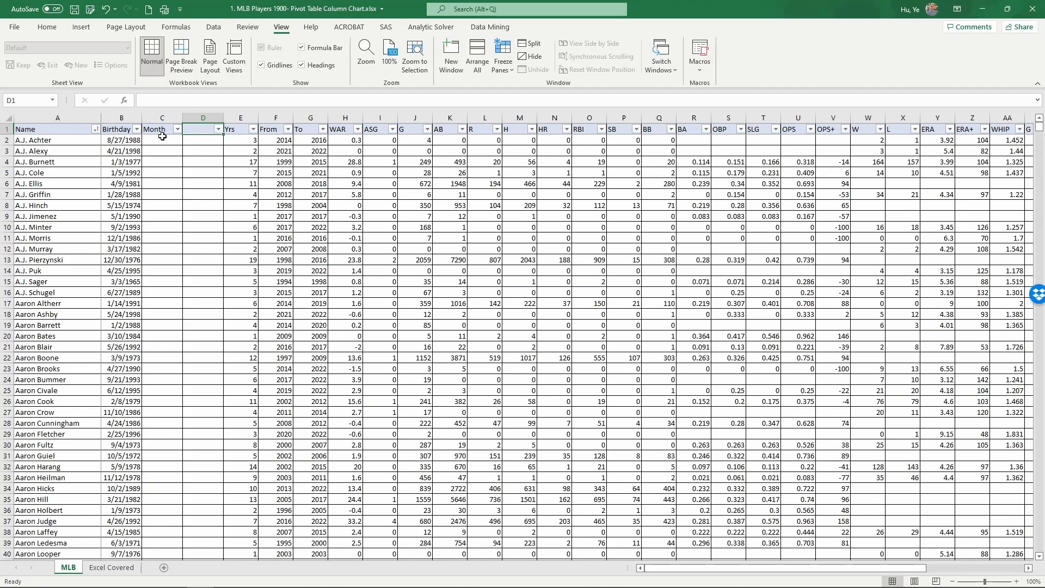
{"action": "type", "text": "Day"}
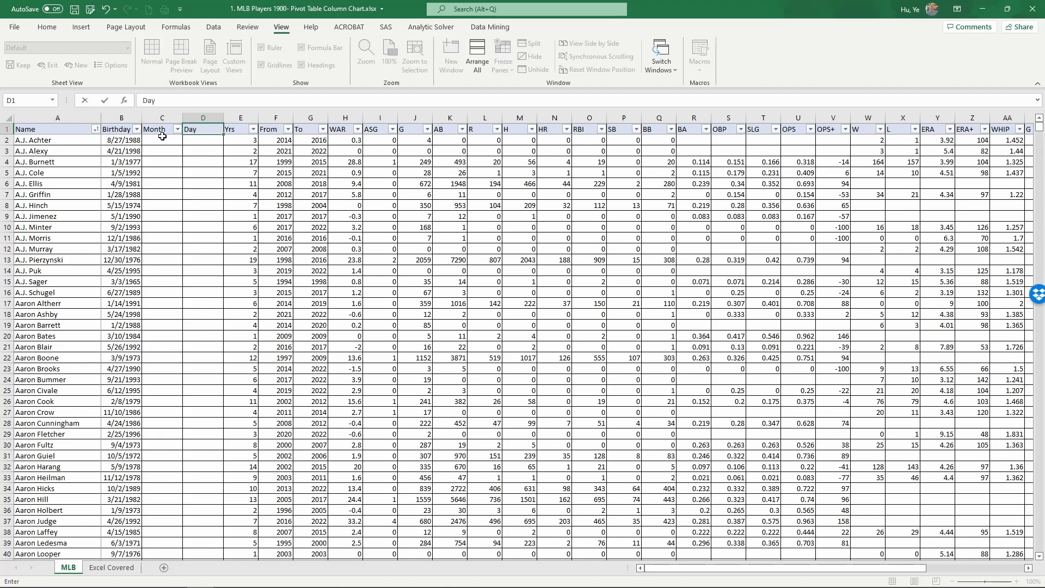
{"action": "key", "text": "Return"}
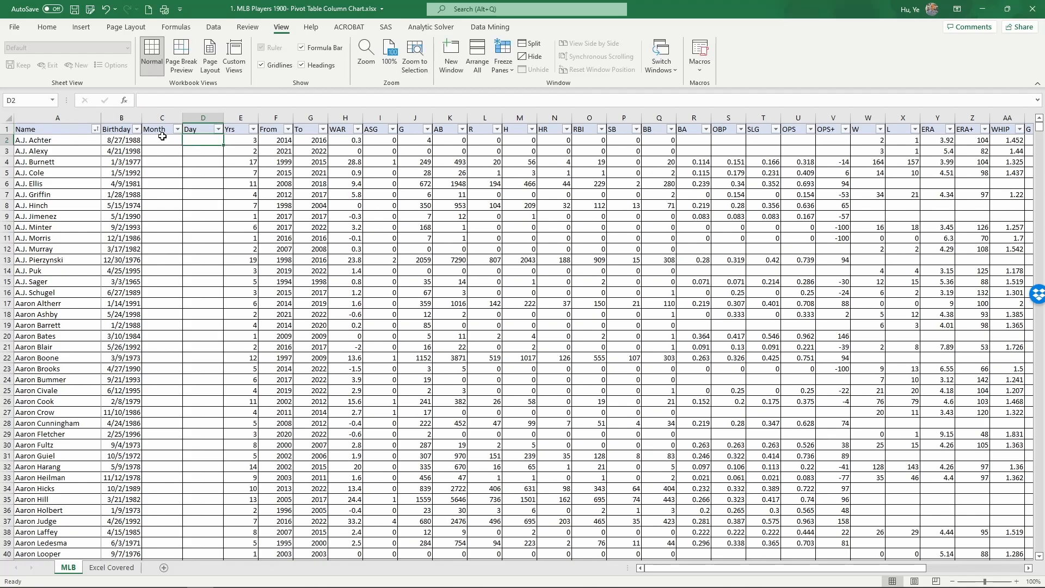
Enter the formula =MONTH(B2) in C2 to extract the month from the first player's birthday
{"action": "left_click", "coordinate": [162, 140]}
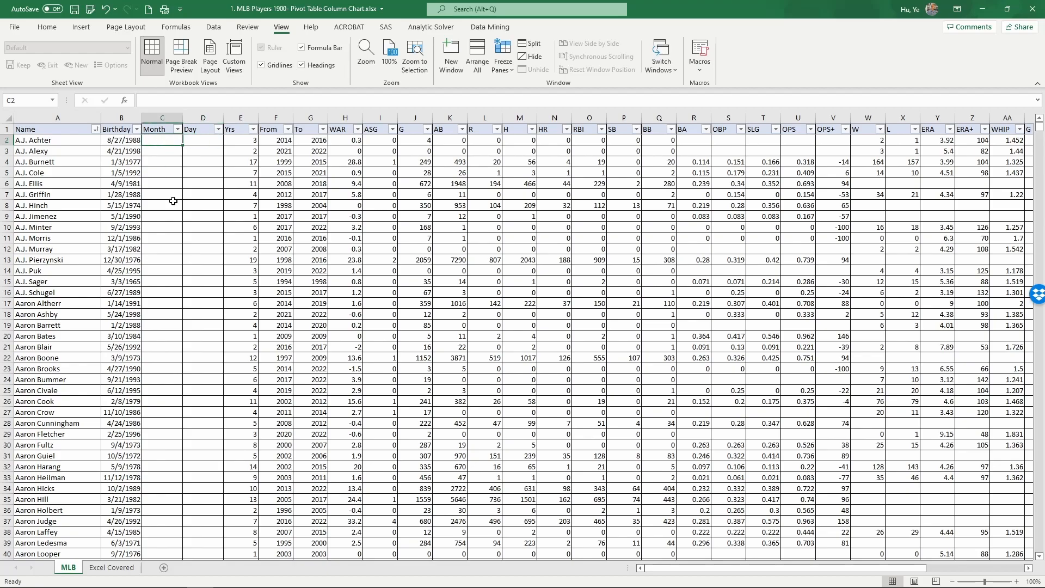
{"action": "type", "text": "="}
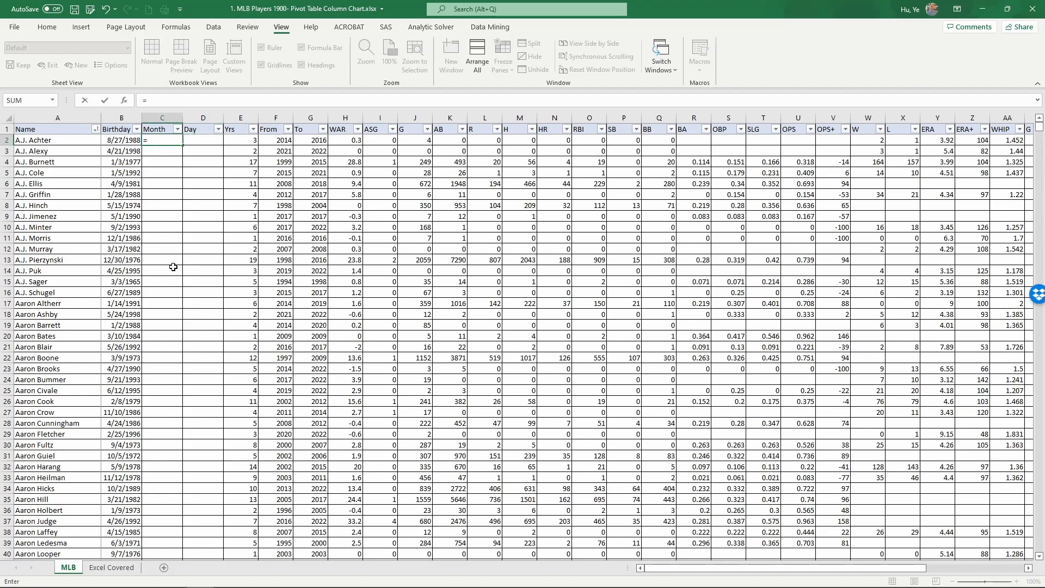
{"action": "type", "text": "month"}
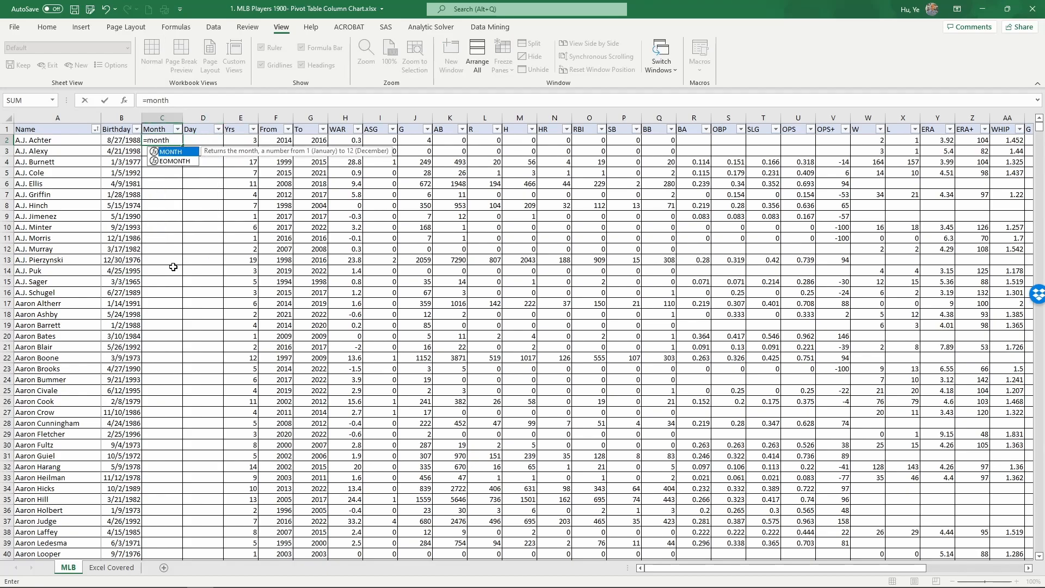
{"action": "type", "text": "("}
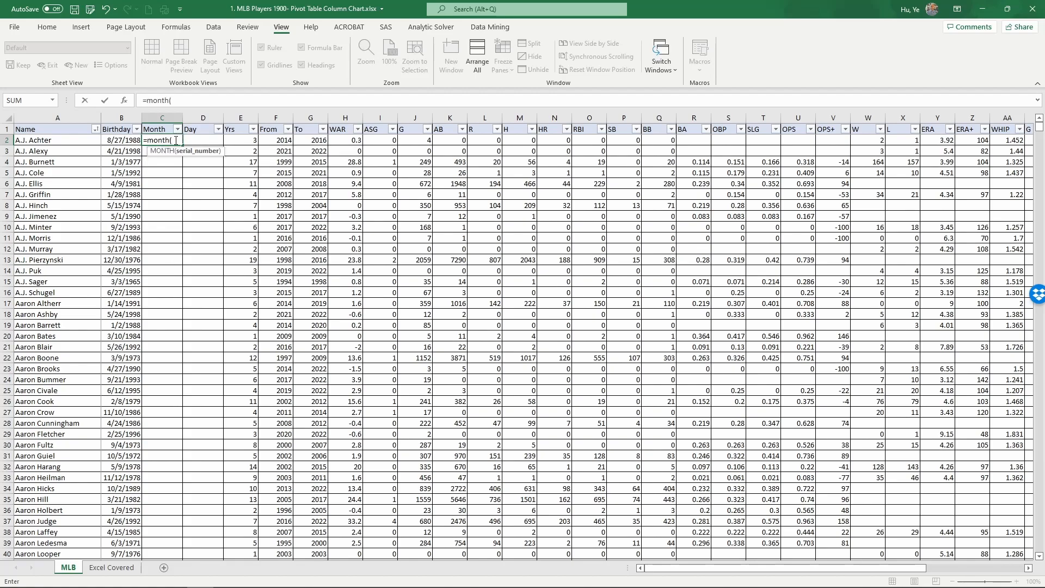
{"action": "left_click", "coordinate": [118, 140]}
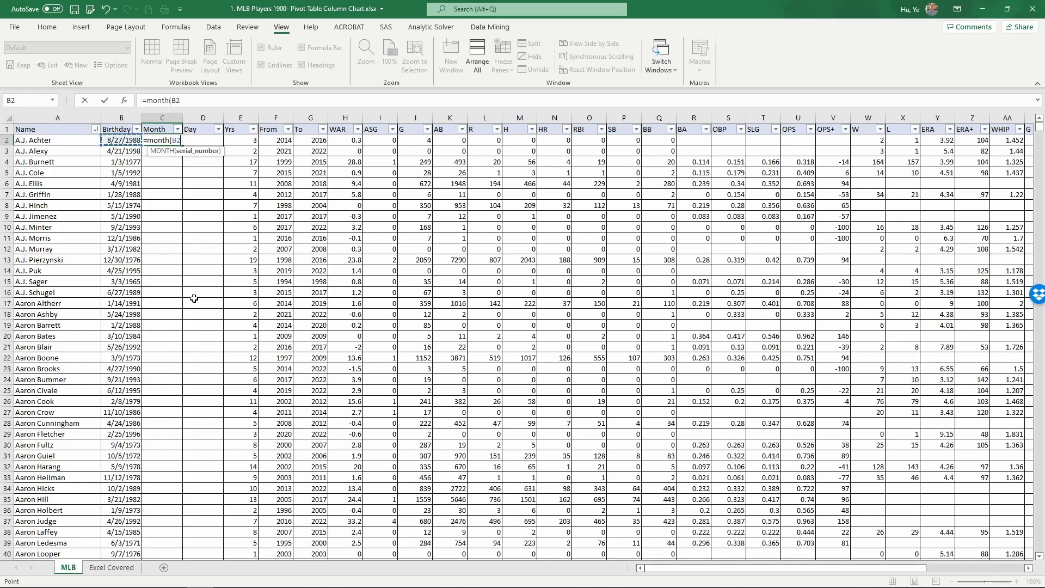
{"action": "type", "text": ")"}
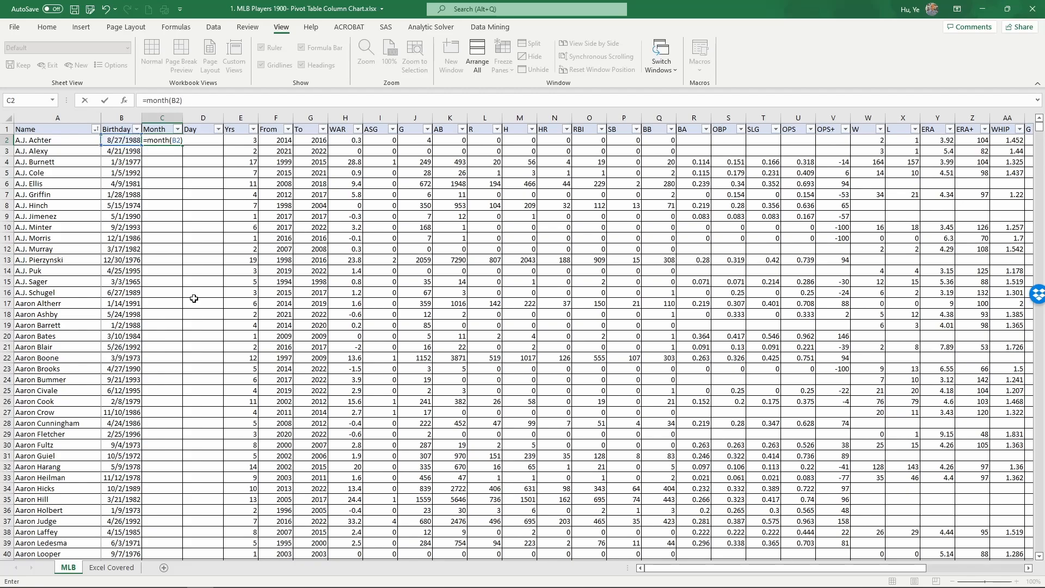
{"action": "key", "text": "Return"}
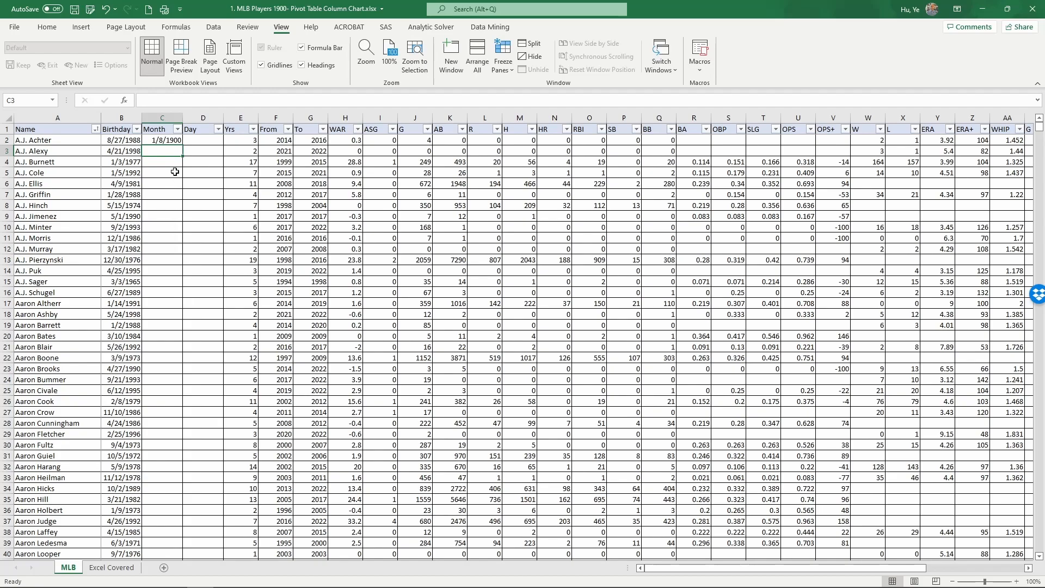
Set C2 to the General number format and fill its month formula down the whole Month column
{"action": "left_click", "coordinate": [170, 140]}
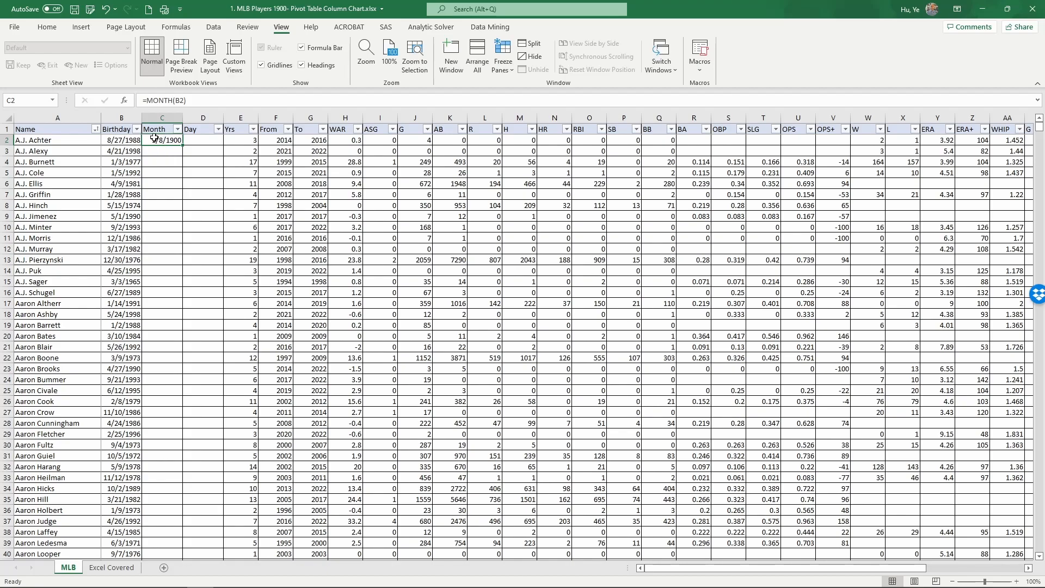
{"action": "left_click", "coordinate": [42, 29]}
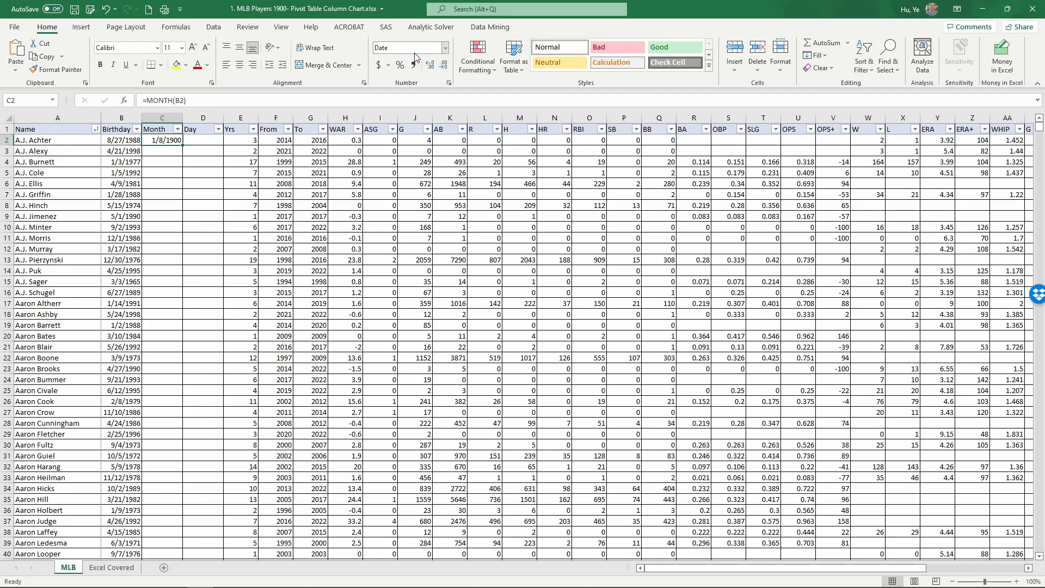
{"action": "left_click", "coordinate": [447, 48]}
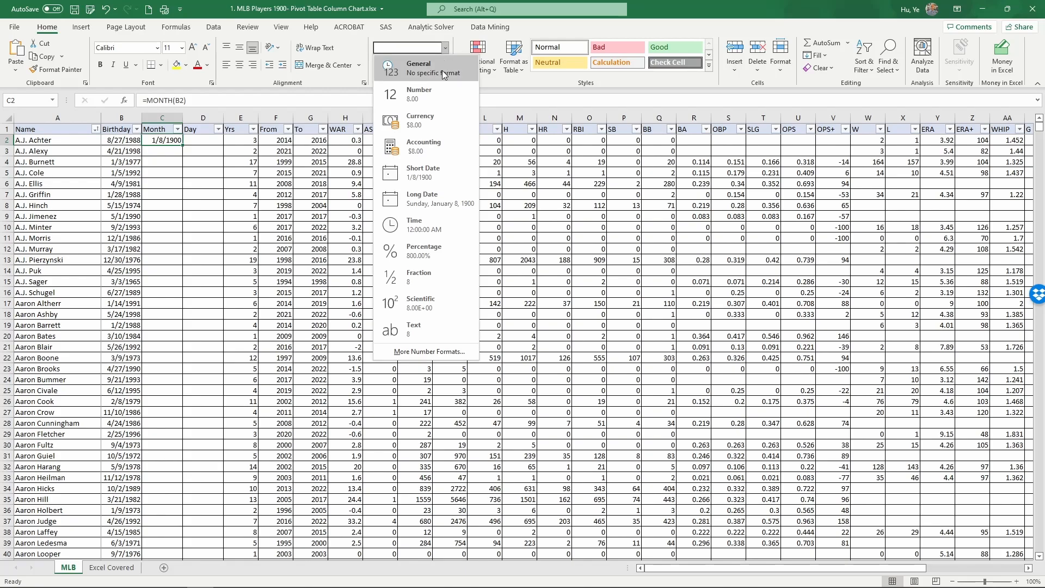
{"action": "left_click", "coordinate": [442, 70]}
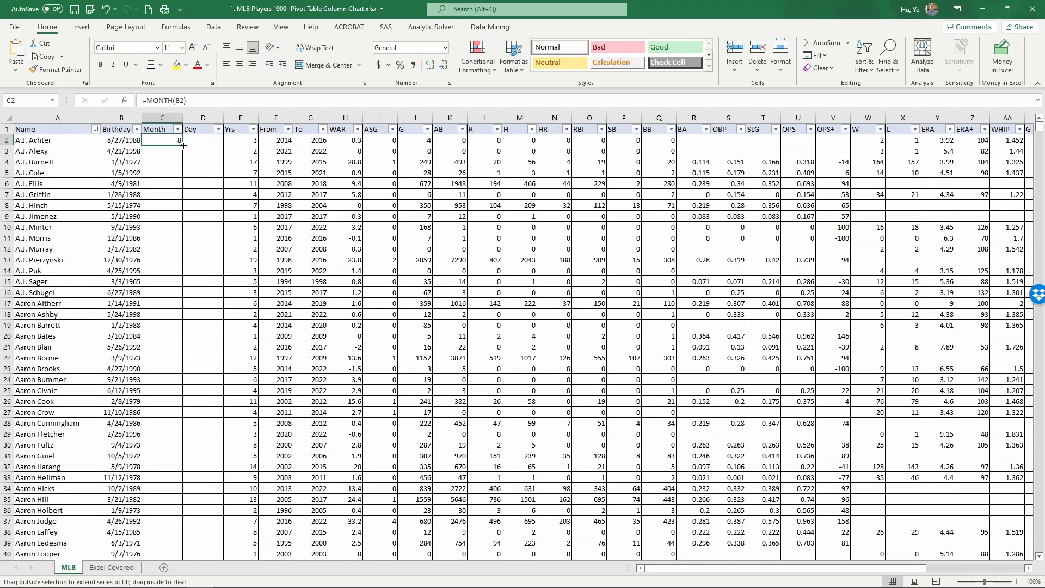
{"action": "double_click", "coordinate": [183, 146]}
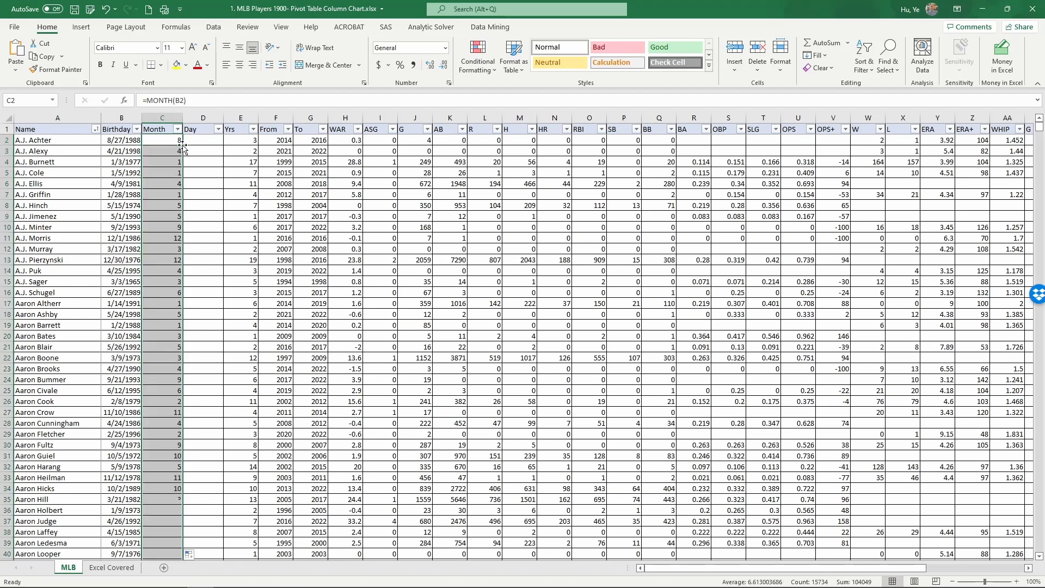
{"action": "left_click", "coordinate": [157, 184]}
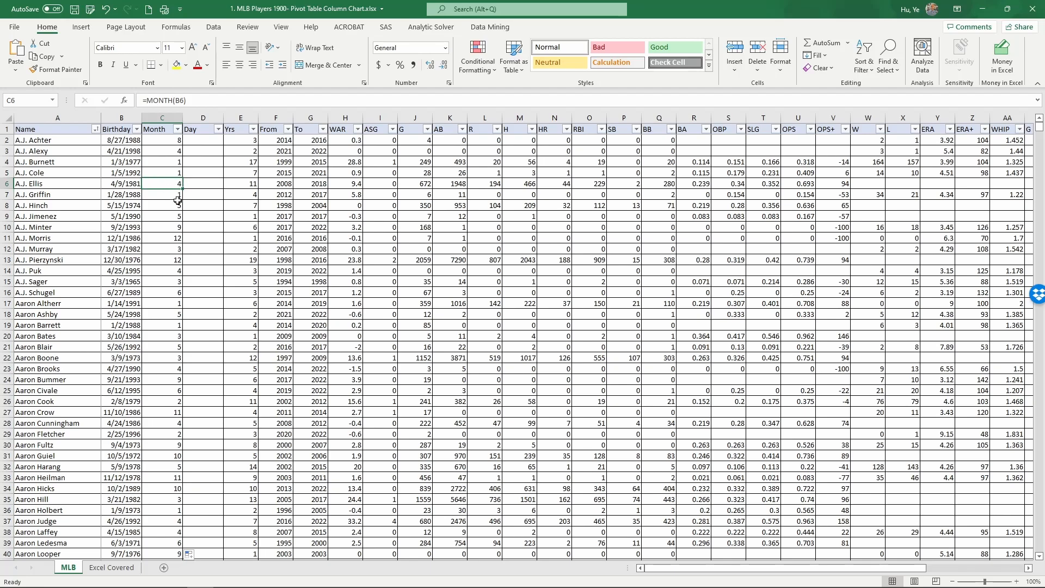
{"action": "left_click", "coordinate": [169, 141]}
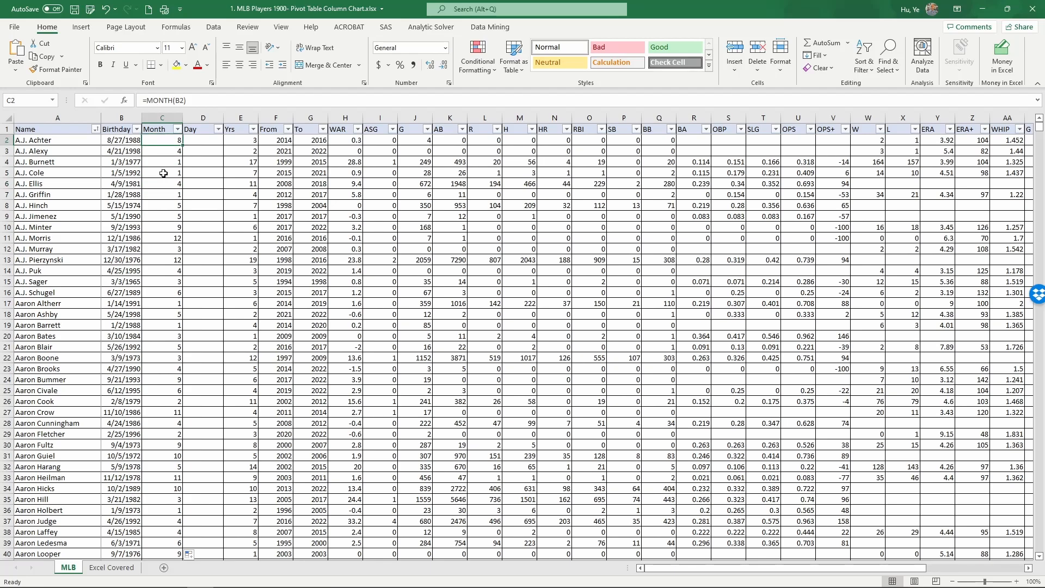
Enter the formula =DAY(B2) in D2 to extract the day from the first player's birthday
{"action": "left_click", "coordinate": [206, 139]}
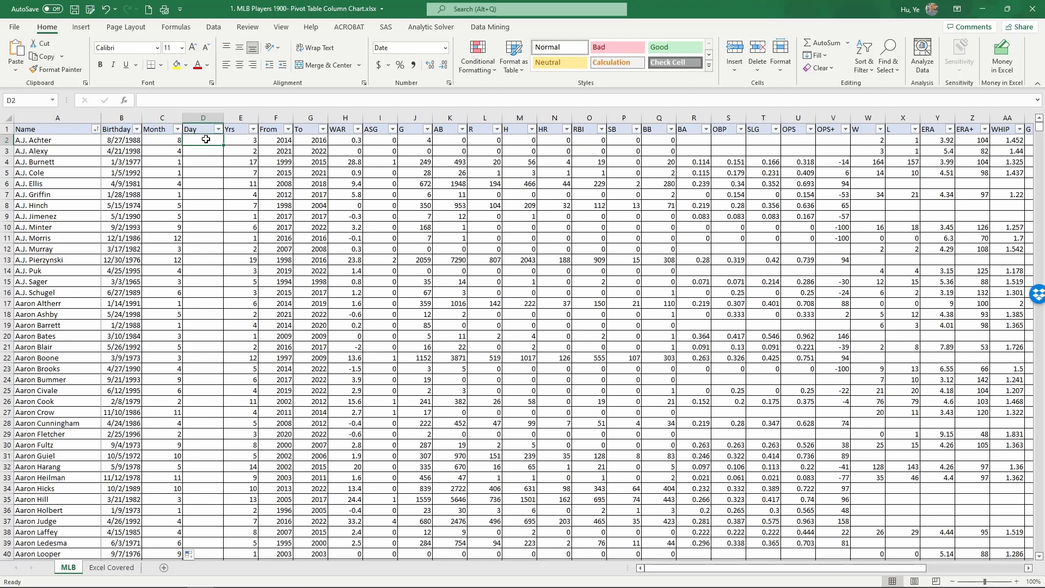
{"action": "type", "text": "="}
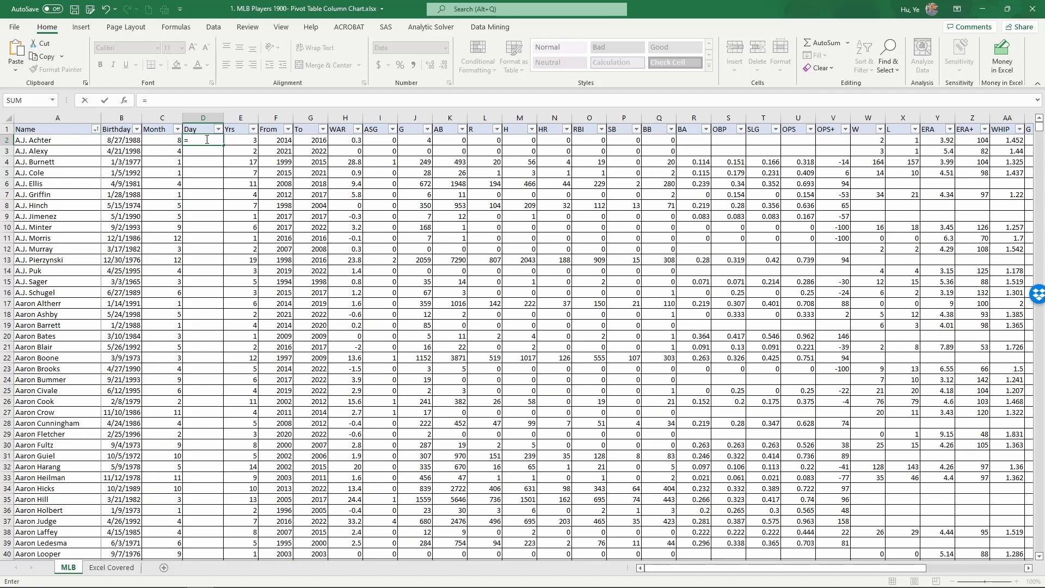
{"action": "type", "text": "day"}
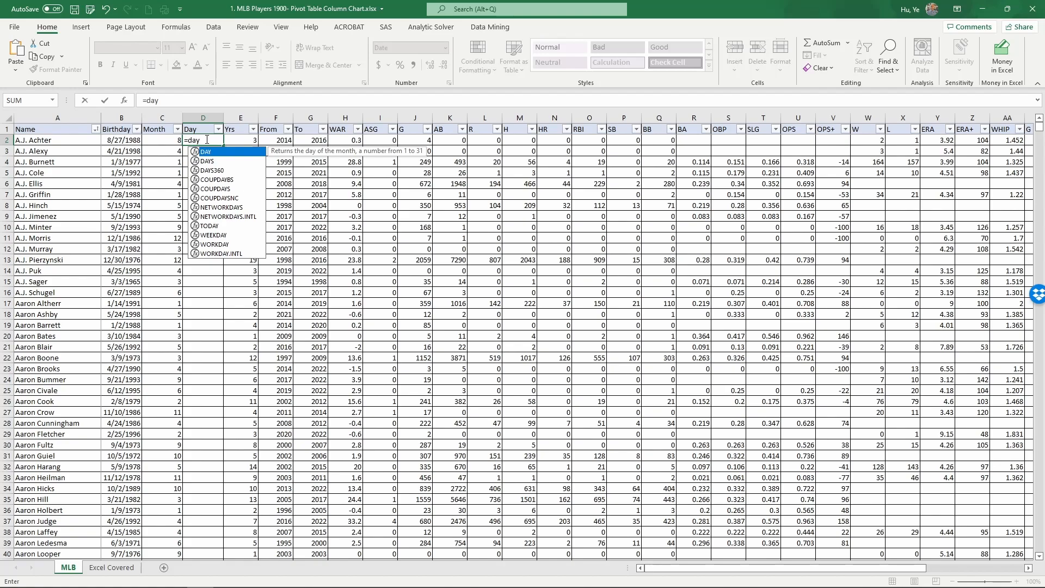
{"action": "type", "text": "("}
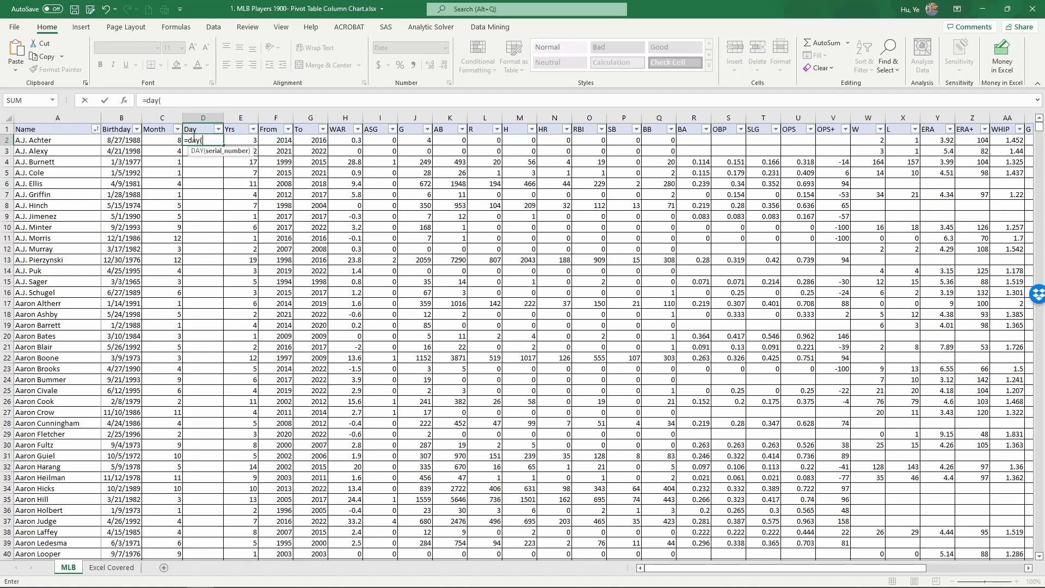
{"action": "left_click", "coordinate": [126, 139]}
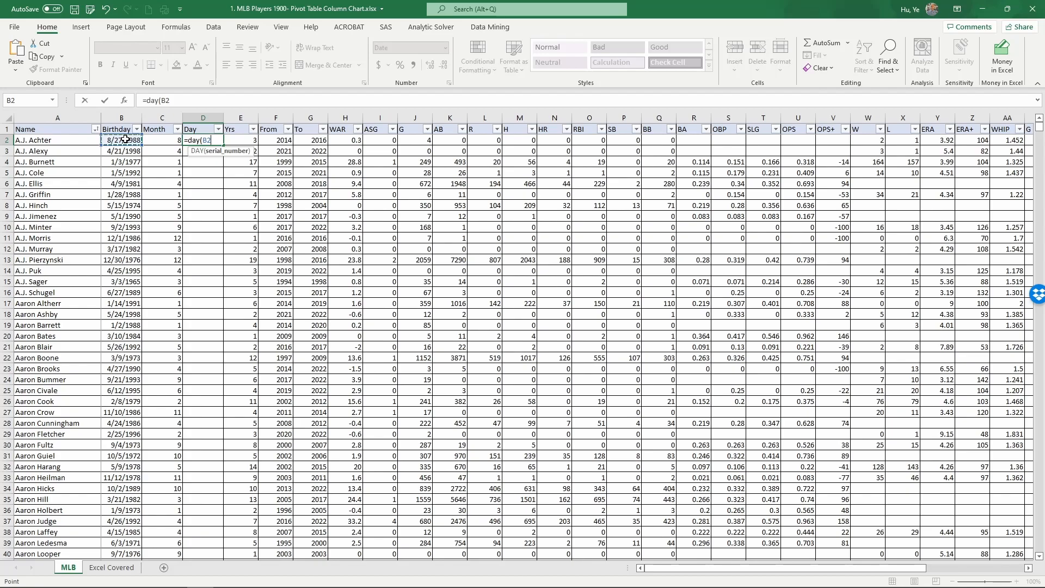
{"action": "type", "text": ")"}
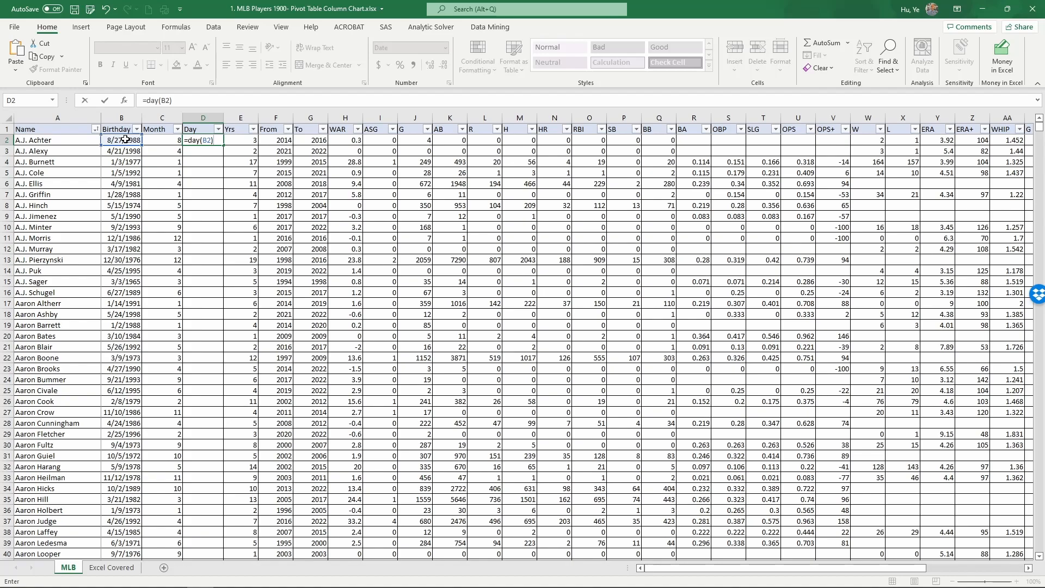
{"action": "key", "text": "Return"}
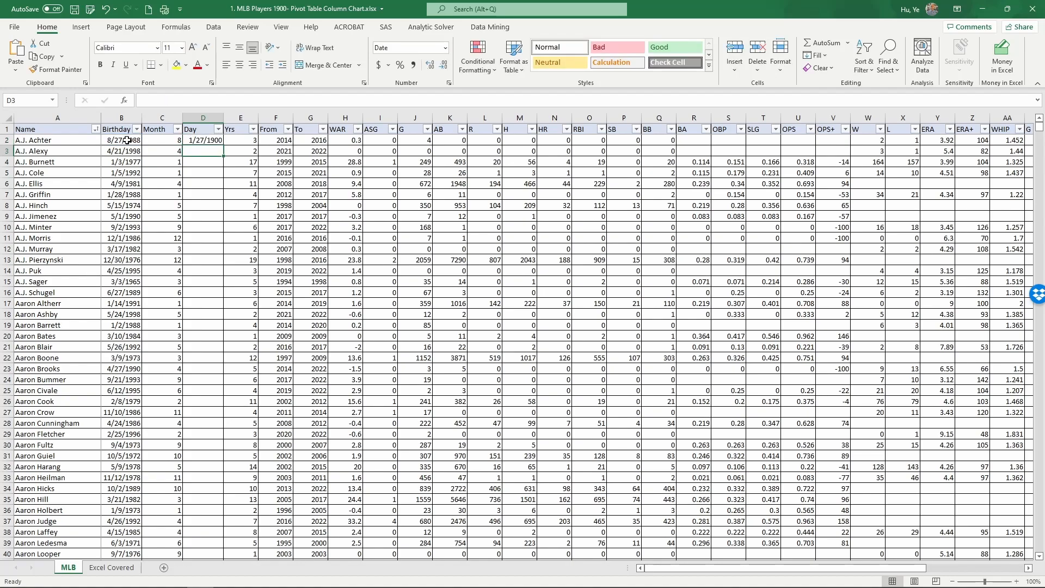
Set D2 to the General number format and fill its day formula down the whole Day column
{"action": "left_click", "coordinate": [197, 141]}
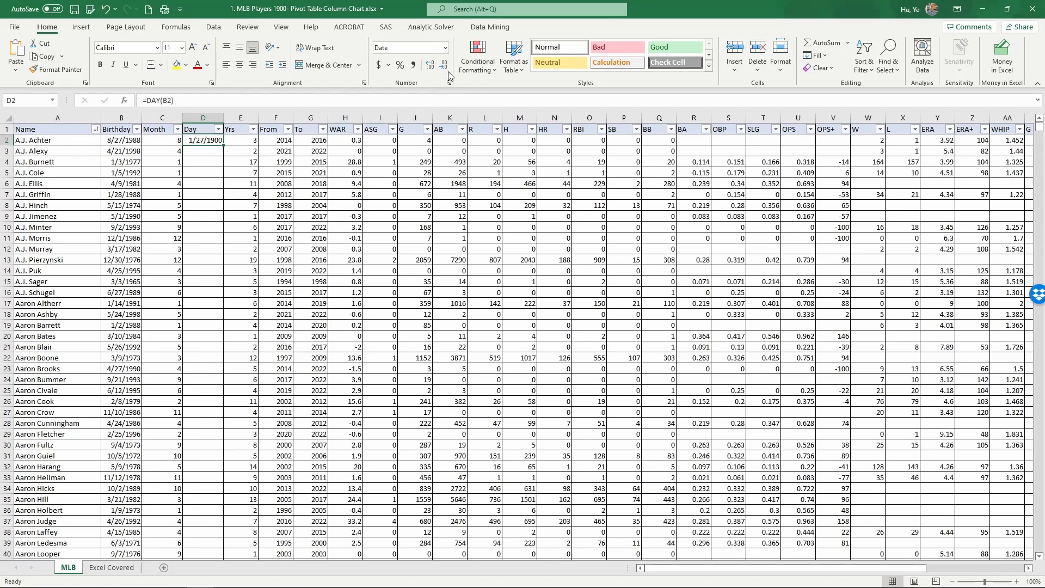
{"action": "left_click", "coordinate": [446, 48]}
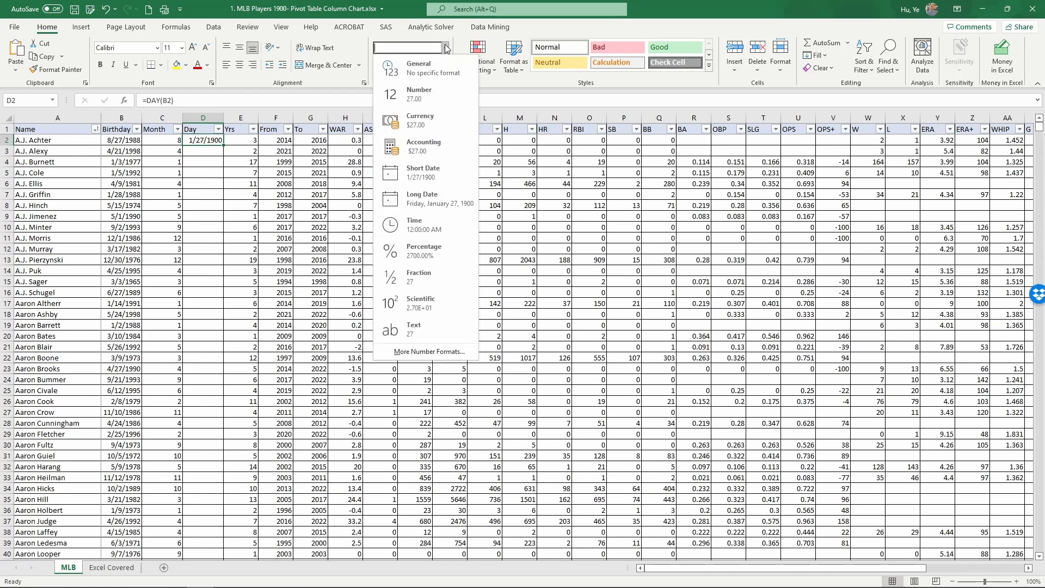
{"action": "left_click", "coordinate": [423, 68]}
{"action": "left_click", "coordinate": [170, 143]}
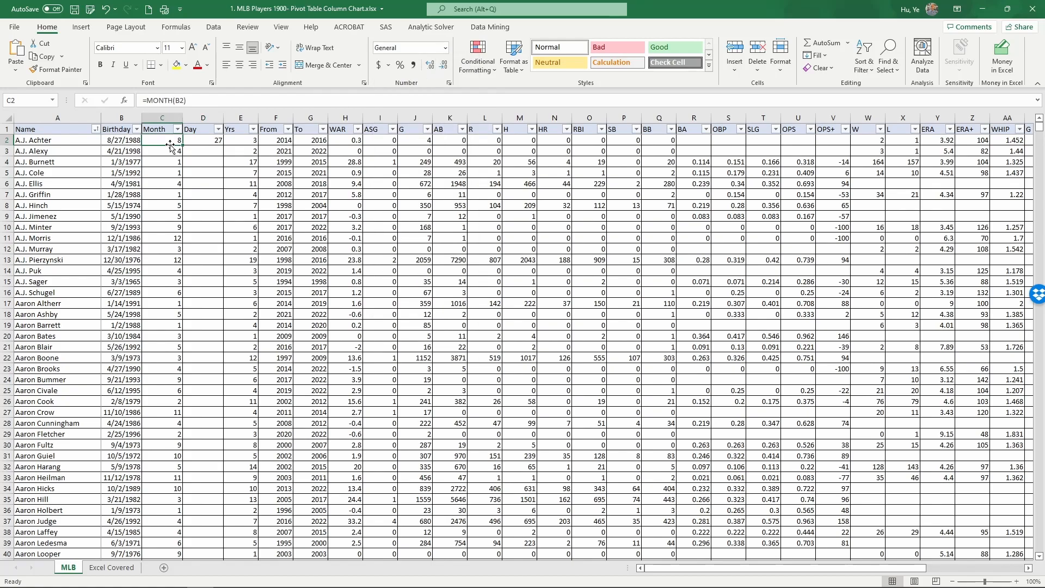
{"action": "left_click", "coordinate": [201, 140]}
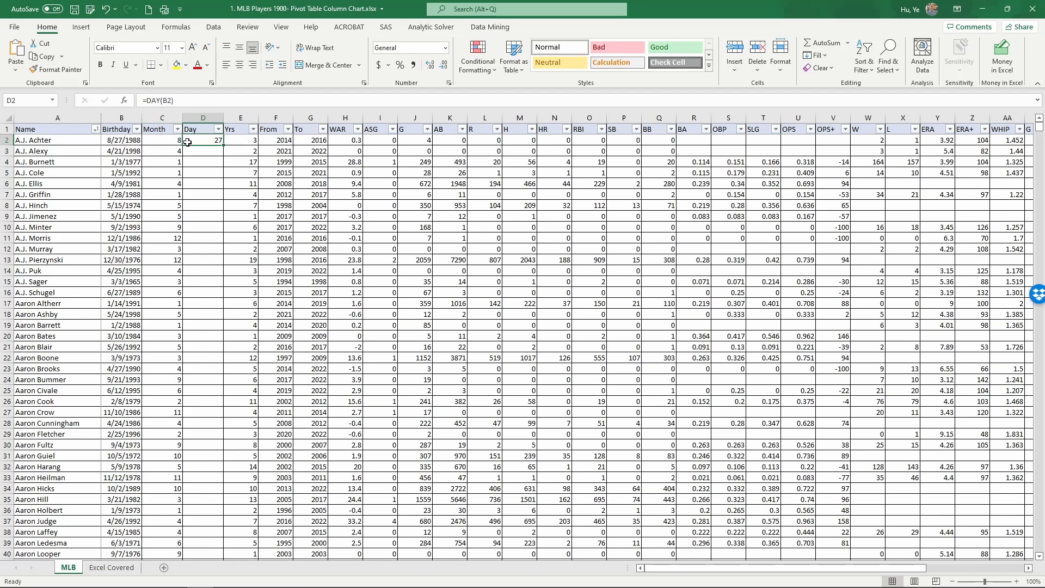
{"action": "double_click", "coordinate": [224, 146]}
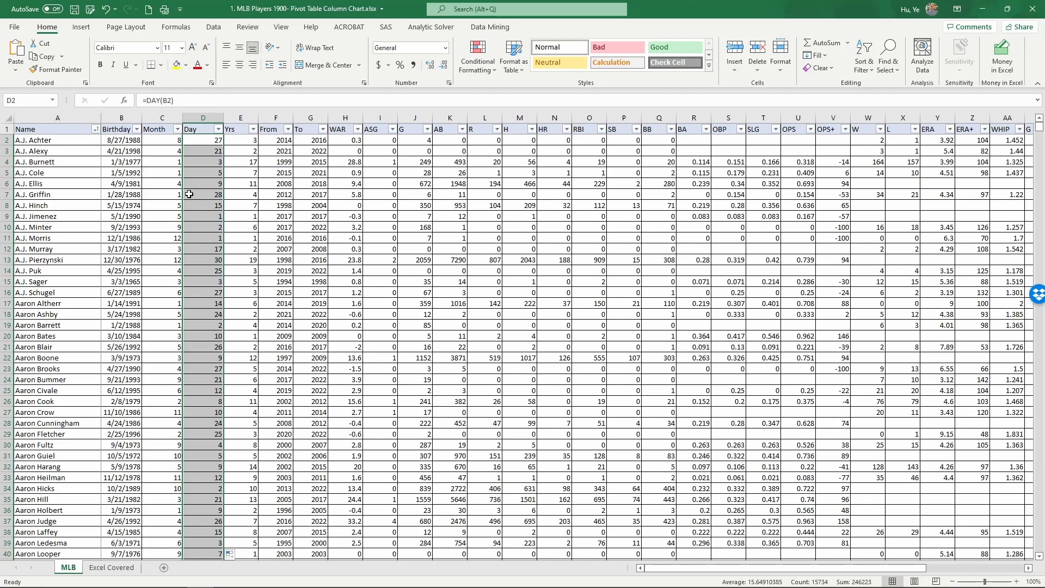
Create a PivotTable from the MLB data range A1:AJ15735 on a new worksheet
{"action": "left_click", "coordinate": [156, 152]}
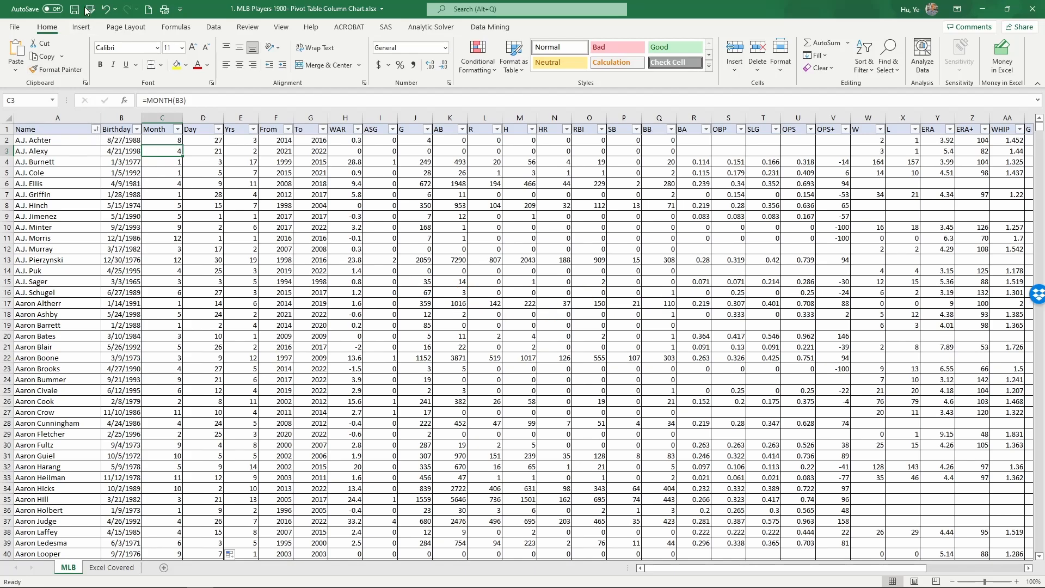
{"action": "left_click", "coordinate": [82, 26]}
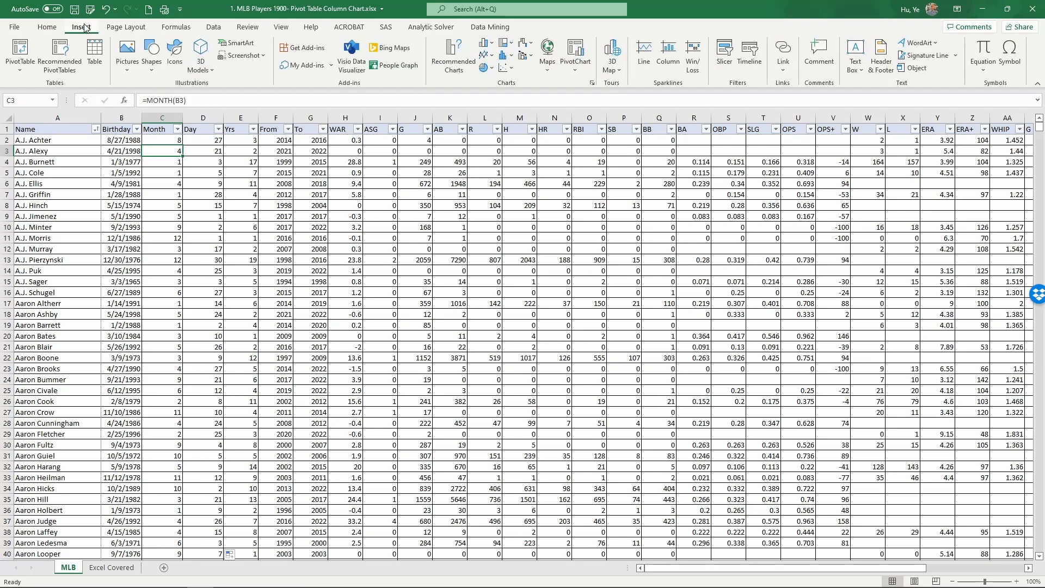
{"action": "left_click", "coordinate": [19, 52]}
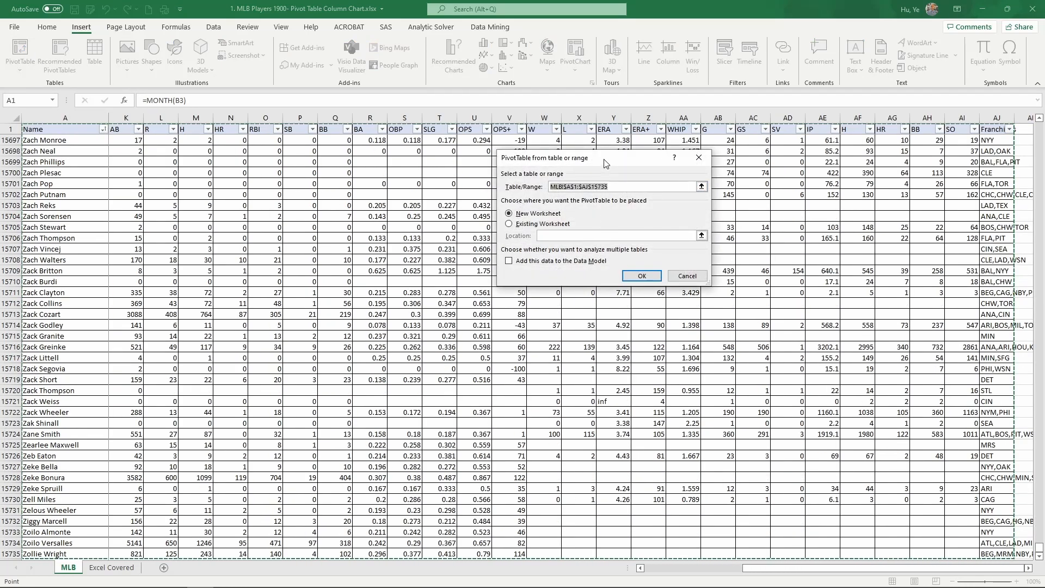
{"action": "left_click_drag", "start_coordinate": [606, 163], "coordinate": [546, 167]}
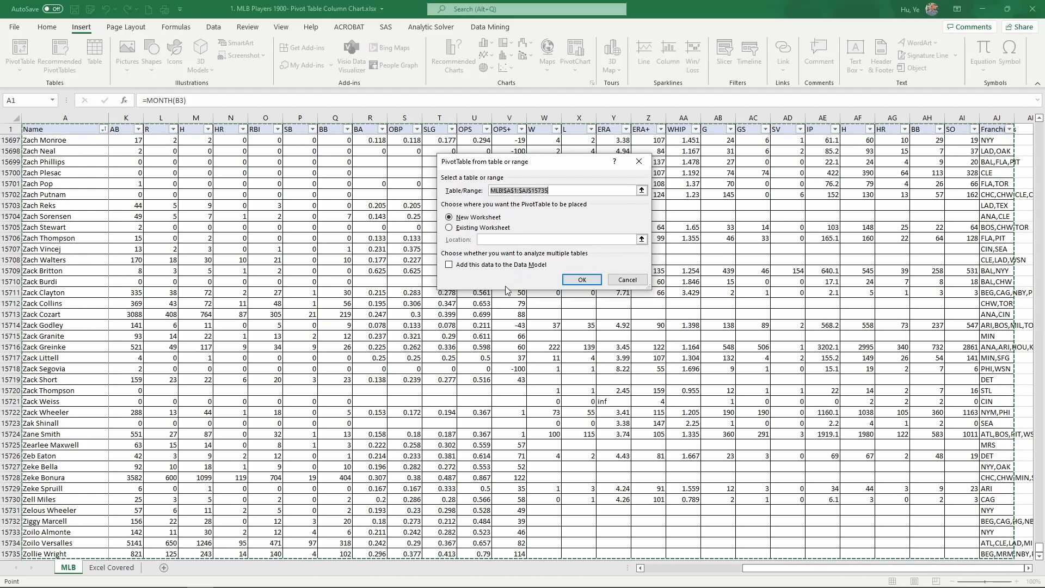
{"action": "key", "text": "Tab"}
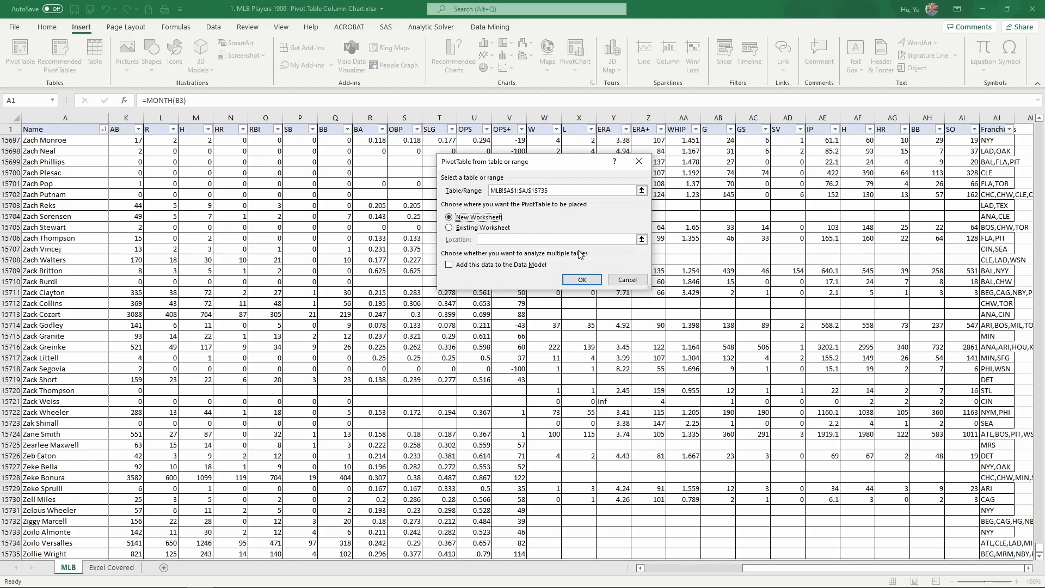
{"action": "left_click", "coordinate": [585, 280]}
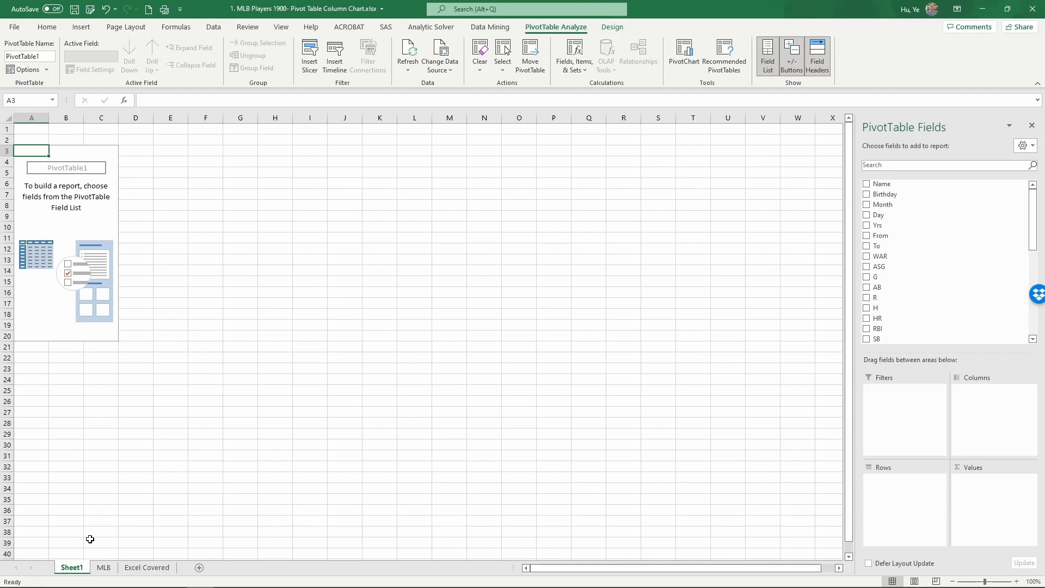
Rename the new PivotTable worksheet as Pivot
{"action": "double_click", "coordinate": [70, 568]}
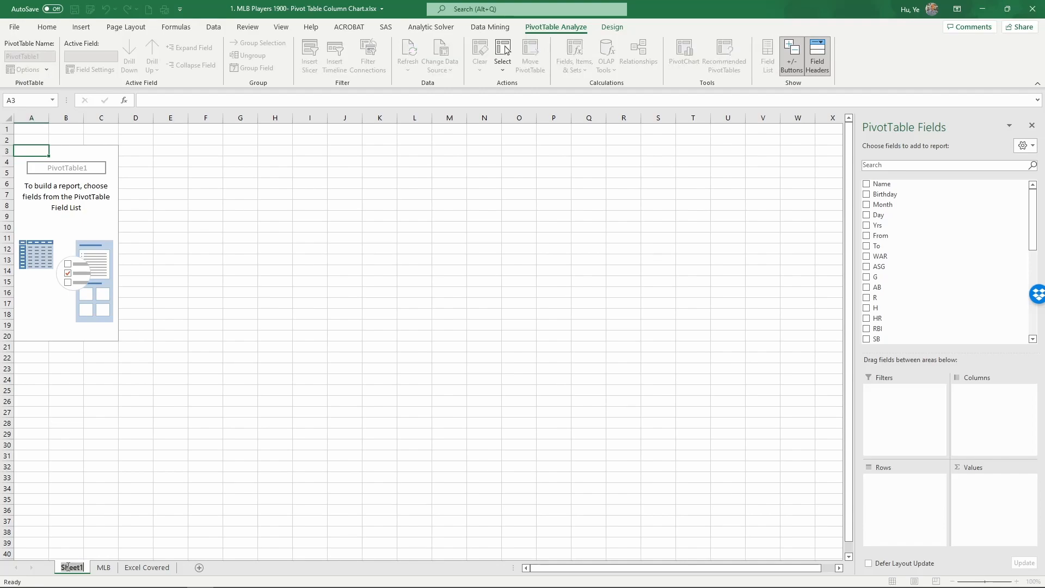
{"action": "type", "text": "Pivot"}
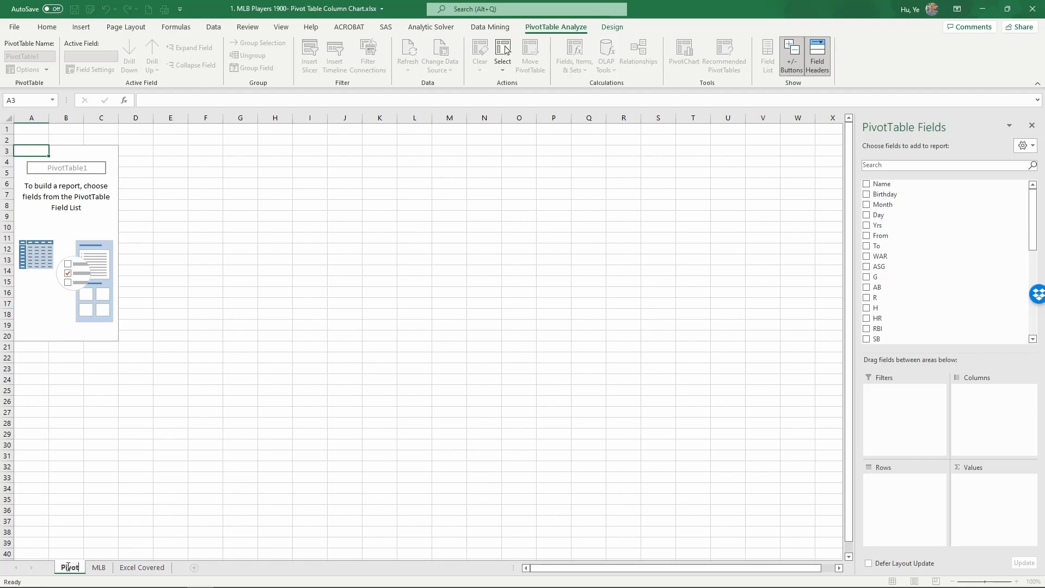
{"action": "key", "text": "Return"}
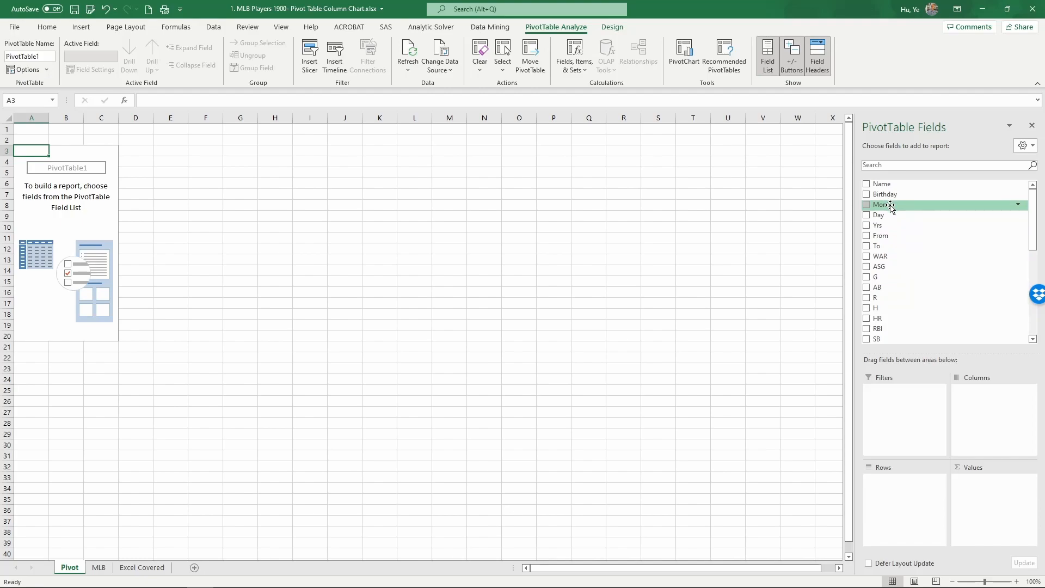
Build the PivotTable with Month as the row field and the count of Name as the value field
{"action": "left_click_drag", "start_coordinate": [891, 207], "coordinate": [912, 486]}
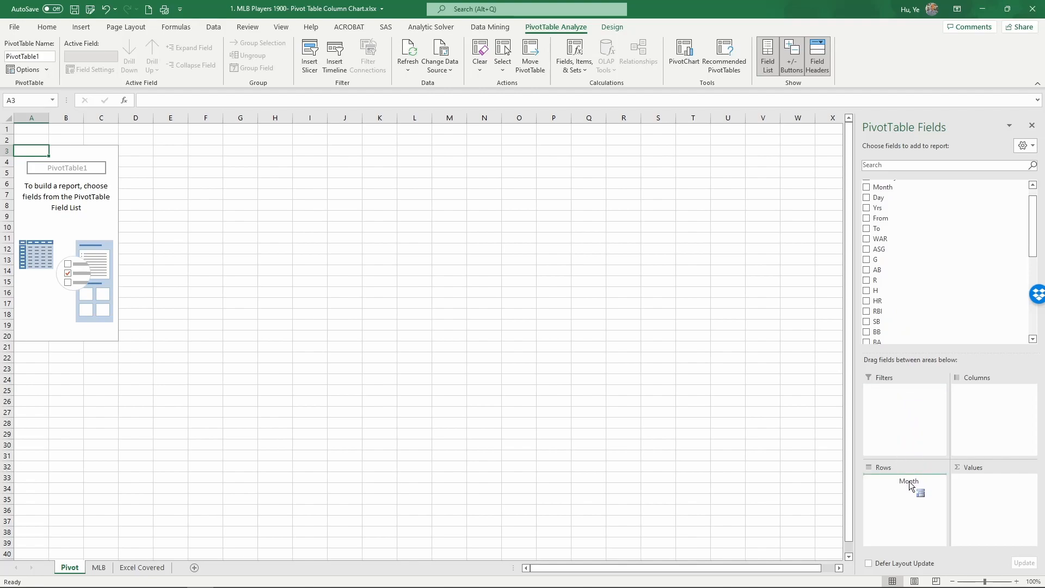
{"action": "left_click_drag", "start_coordinate": [910, 485], "coordinate": [912, 485]}
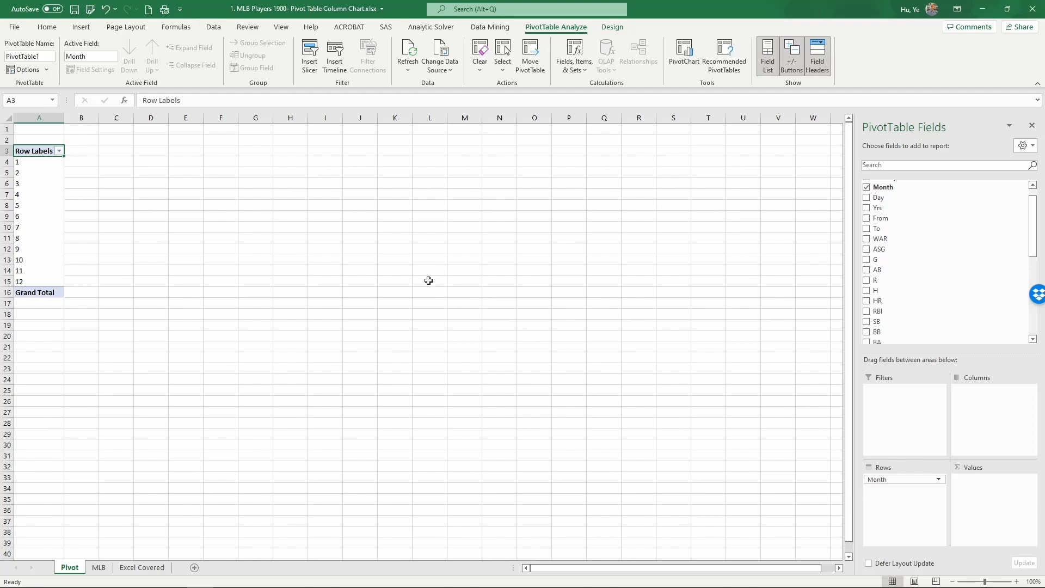
{"action": "left_click_drag", "start_coordinate": [36, 161], "coordinate": [60, 282]}
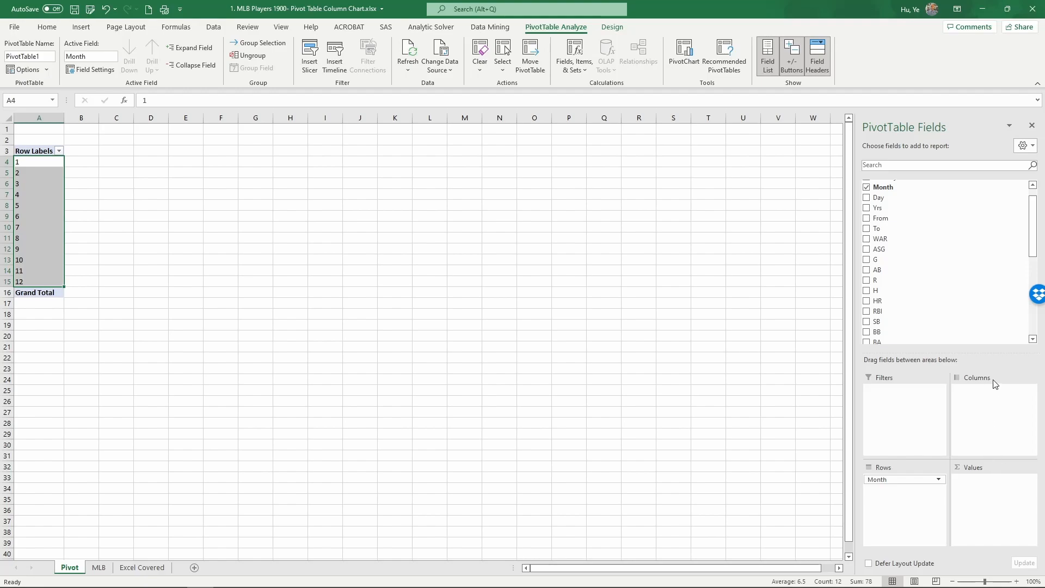
{"action": "left_click_drag", "start_coordinate": [1033, 204], "coordinate": [1033, 192]}
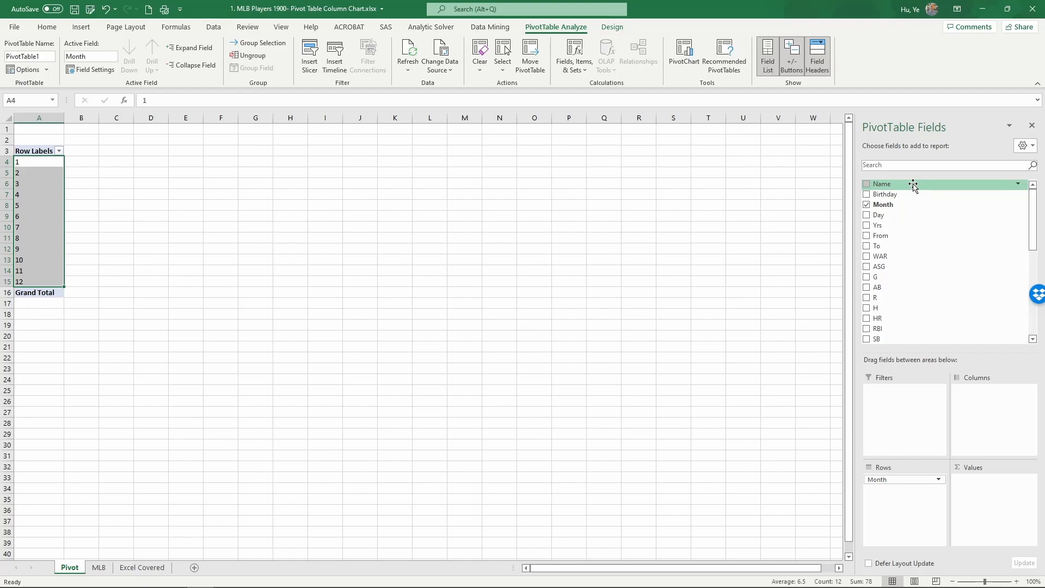
{"action": "left_click_drag", "start_coordinate": [913, 185], "coordinate": [978, 486]}
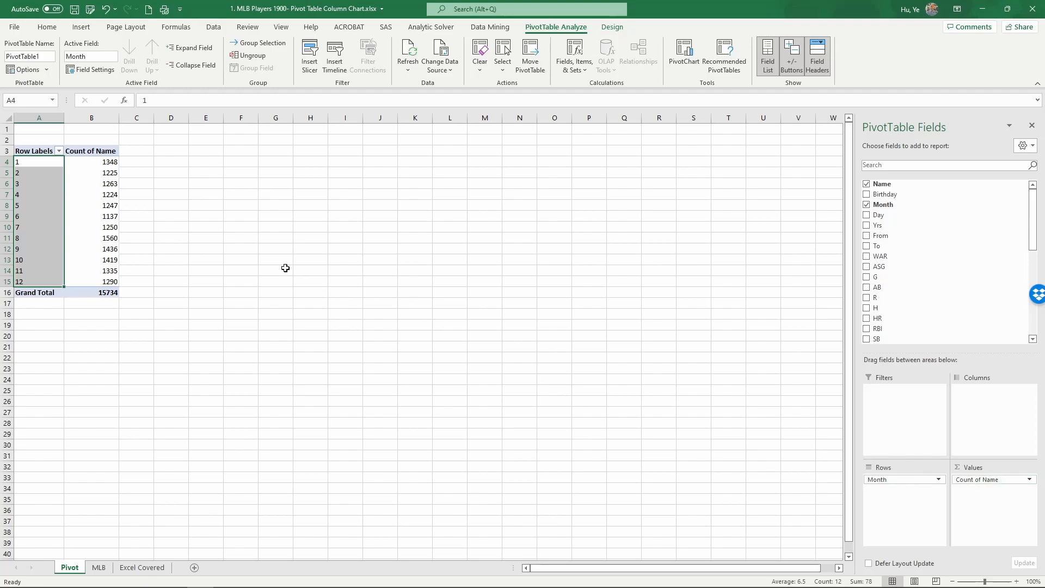
{"action": "left_click", "coordinate": [70, 160]}
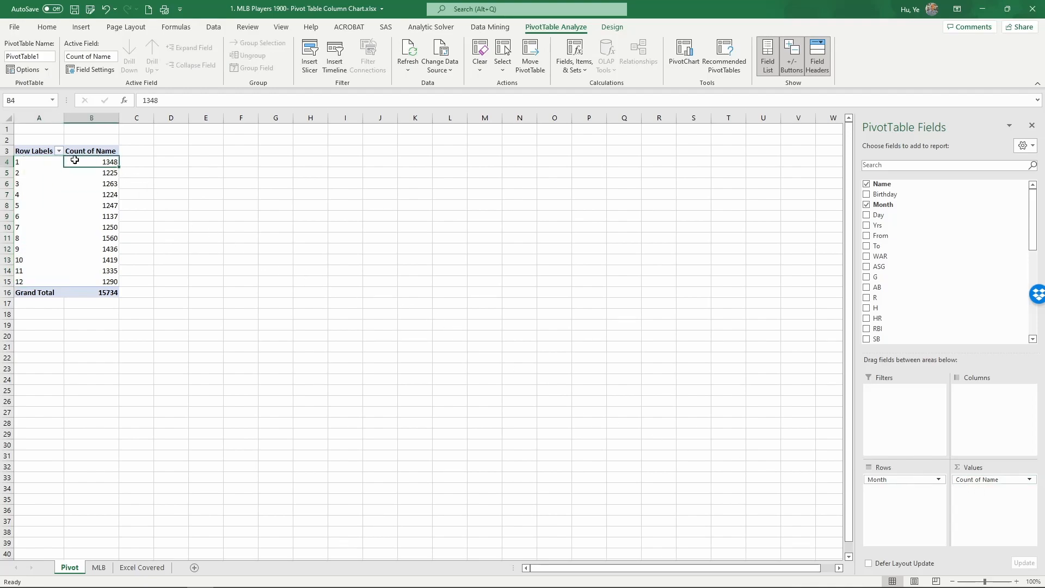
{"action": "left_click", "coordinate": [43, 172]}
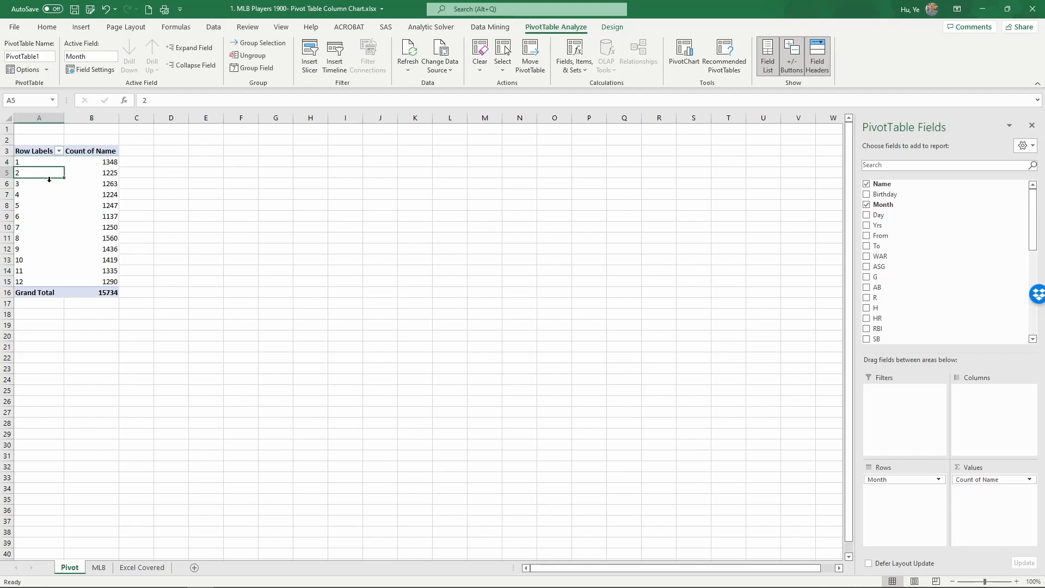
{"action": "left_click", "coordinate": [88, 227]}
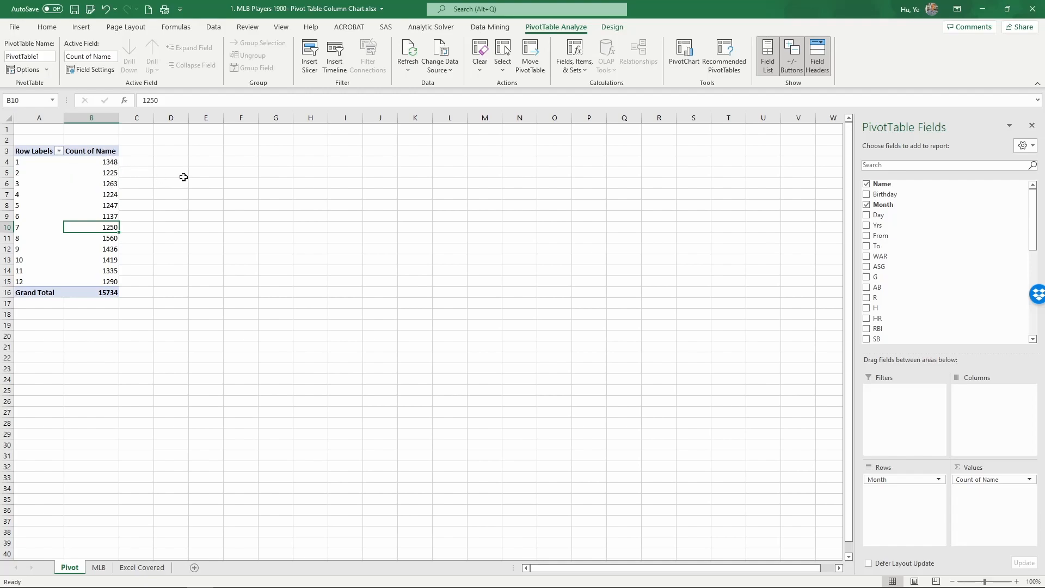
Insert a Clustered Column chart of the monthly player counts in A4:B15 and enlarge it beside the PivotTable
{"action": "left_click_drag", "start_coordinate": [33, 161], "coordinate": [95, 282]}
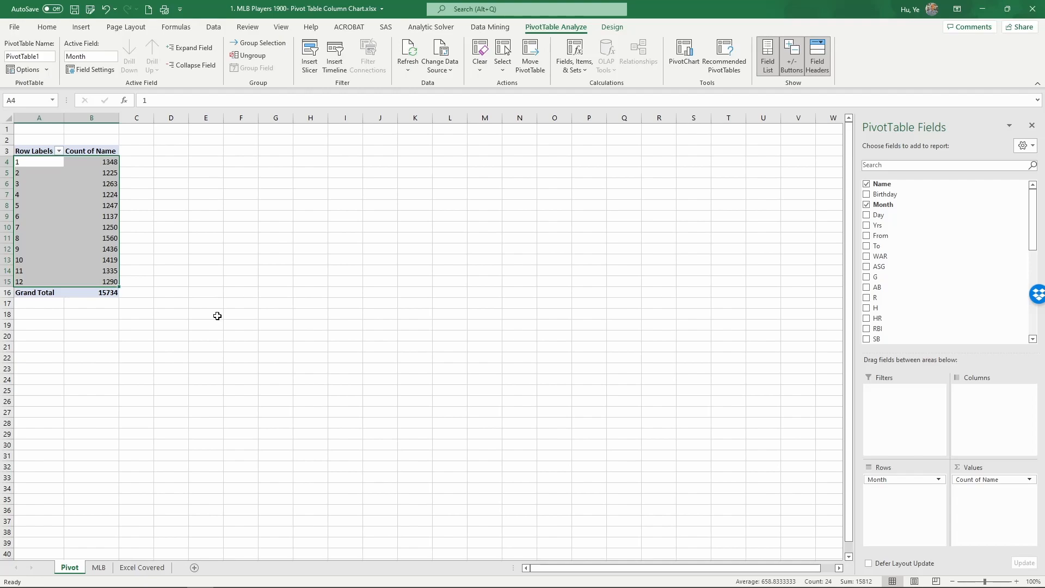
{"action": "left_click", "coordinate": [95, 29]}
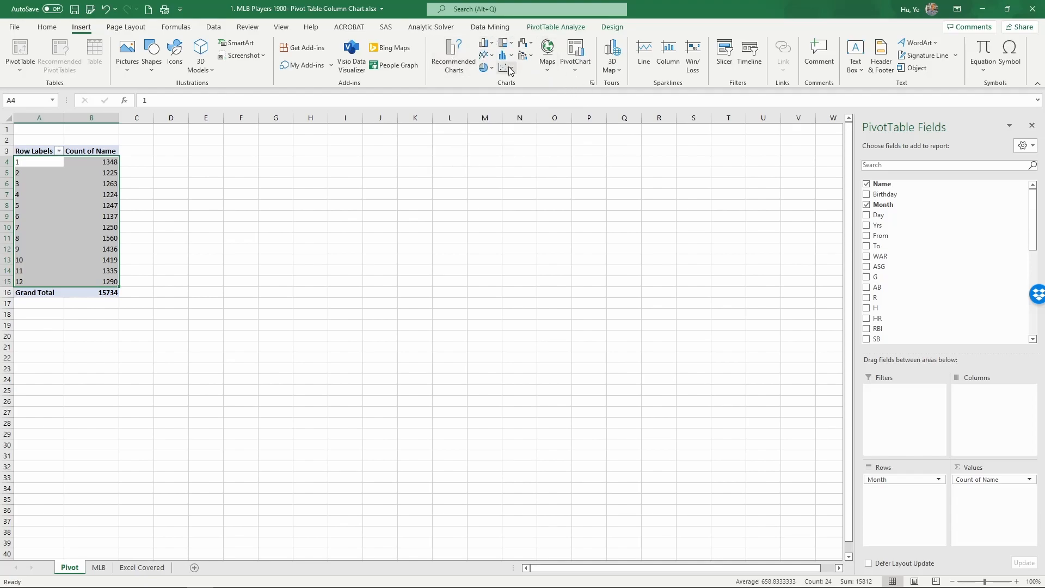
{"action": "left_click", "coordinate": [592, 83]}
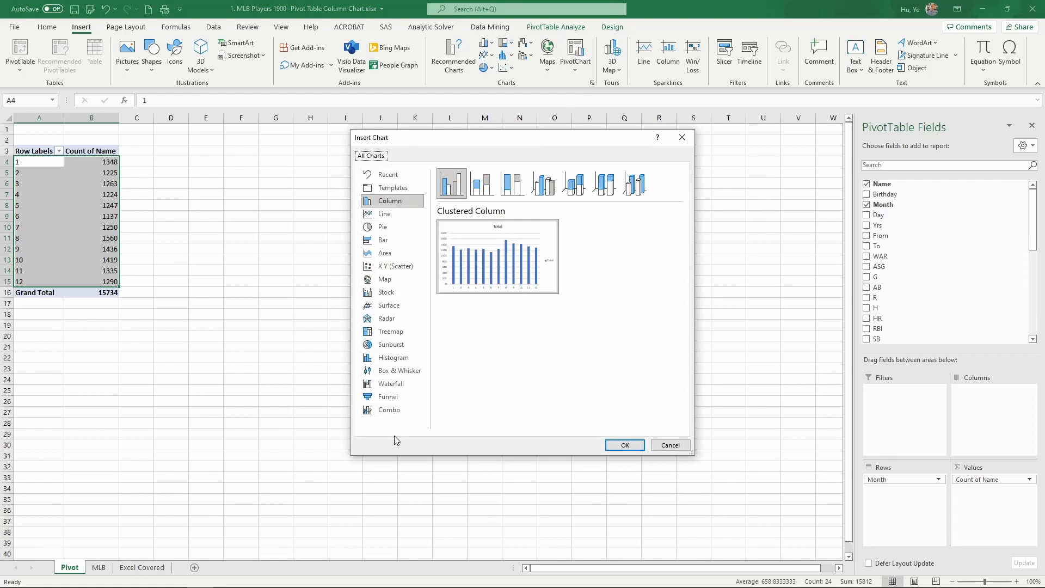
{"action": "mouse_move", "coordinate": [481, 263]}
{"action": "left_click", "coordinate": [624, 445]}
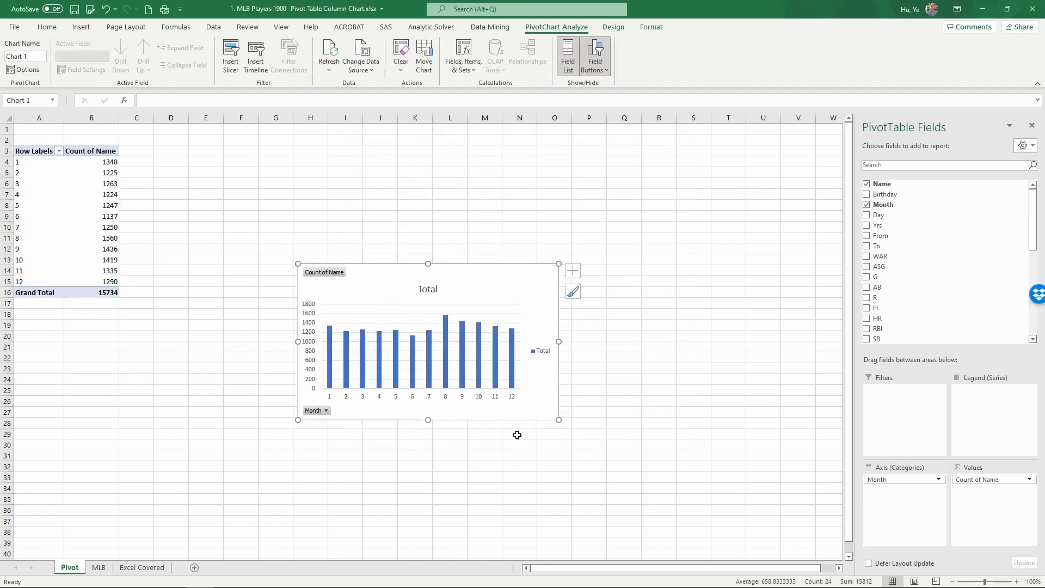
{"action": "left_click_drag", "start_coordinate": [294, 261], "coordinate": [209, 164]}
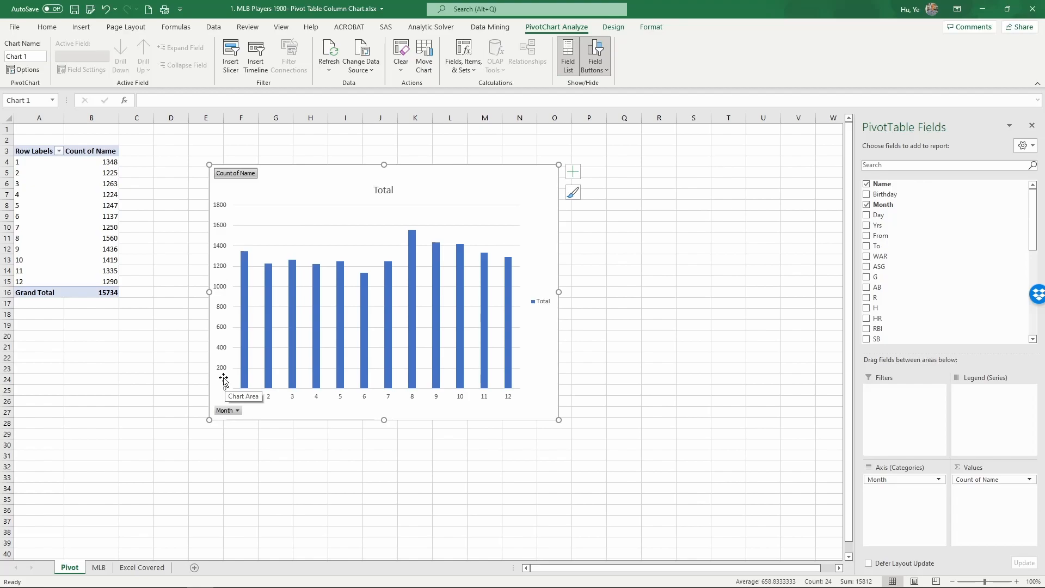
{"action": "left_click", "coordinate": [238, 411]}
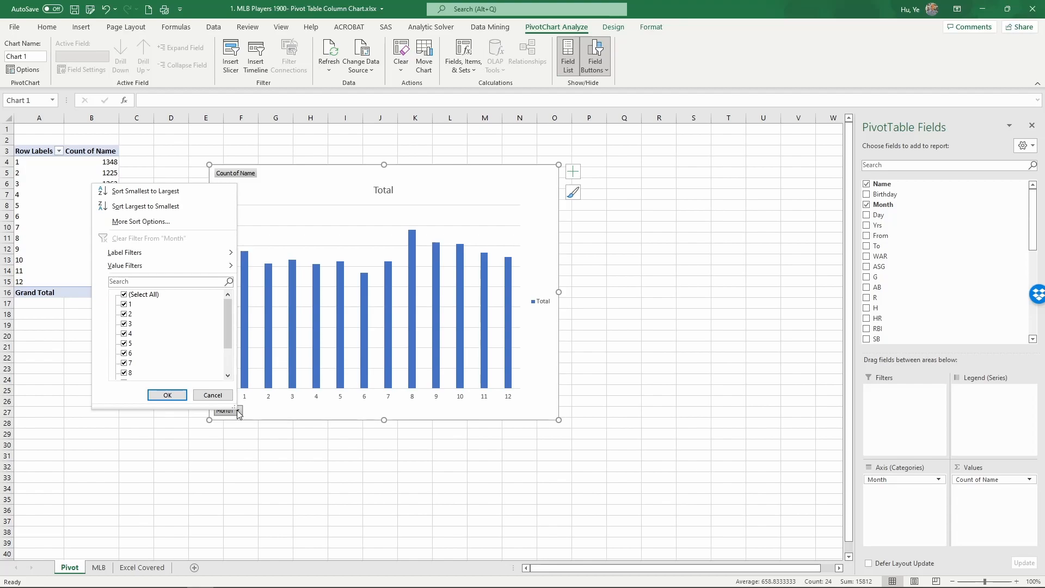
{"action": "left_click", "coordinate": [266, 410]}
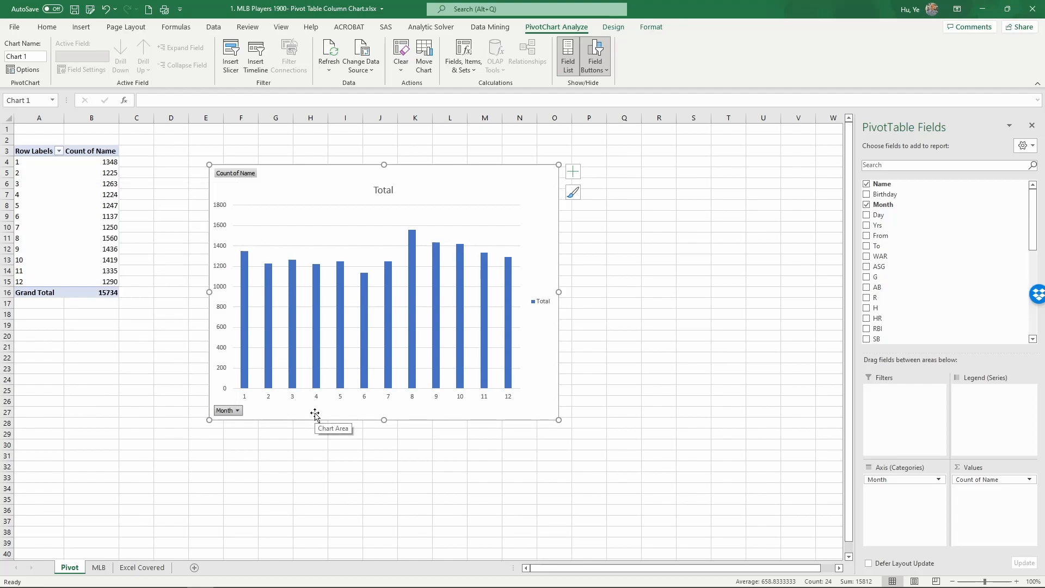
Change the chart title to "Number of MLB Players Born in Each Month"
{"action": "left_click", "coordinate": [383, 188]}
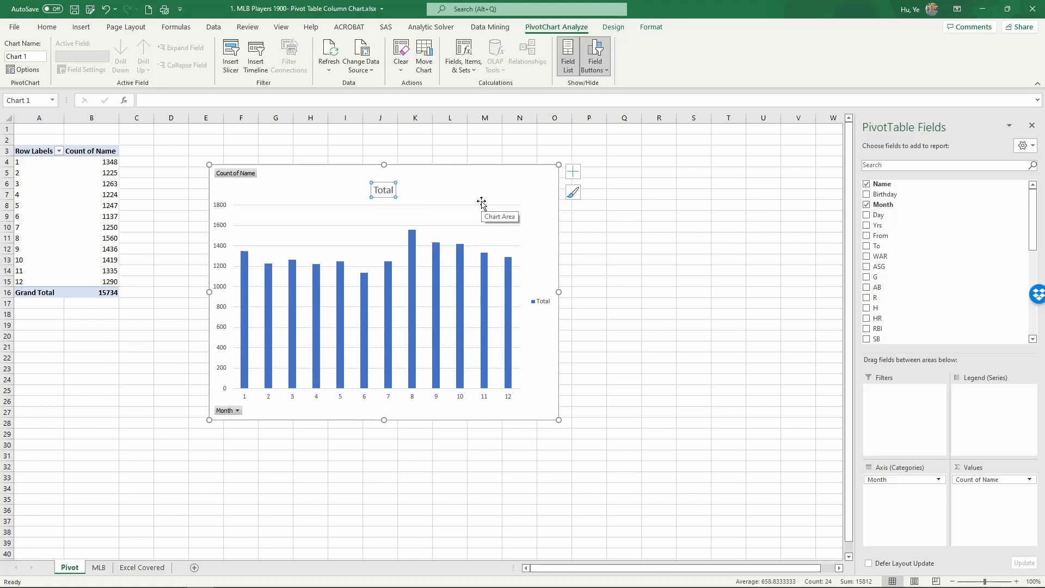
{"action": "type", "text": "Number of "}
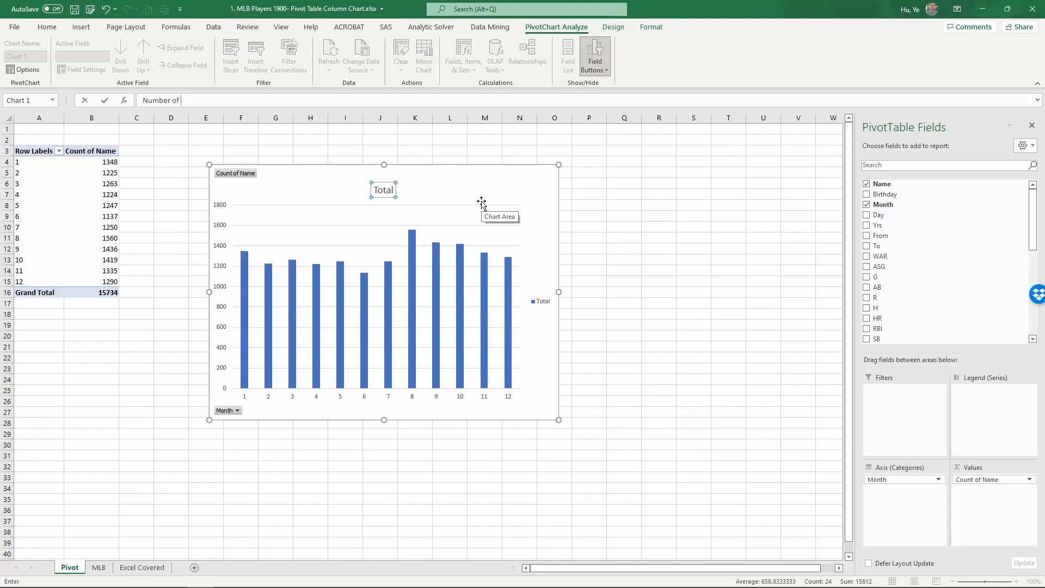
{"action": "type", "text": "MLB Players Born in Each Month"}
{"action": "key", "text": "Return"}
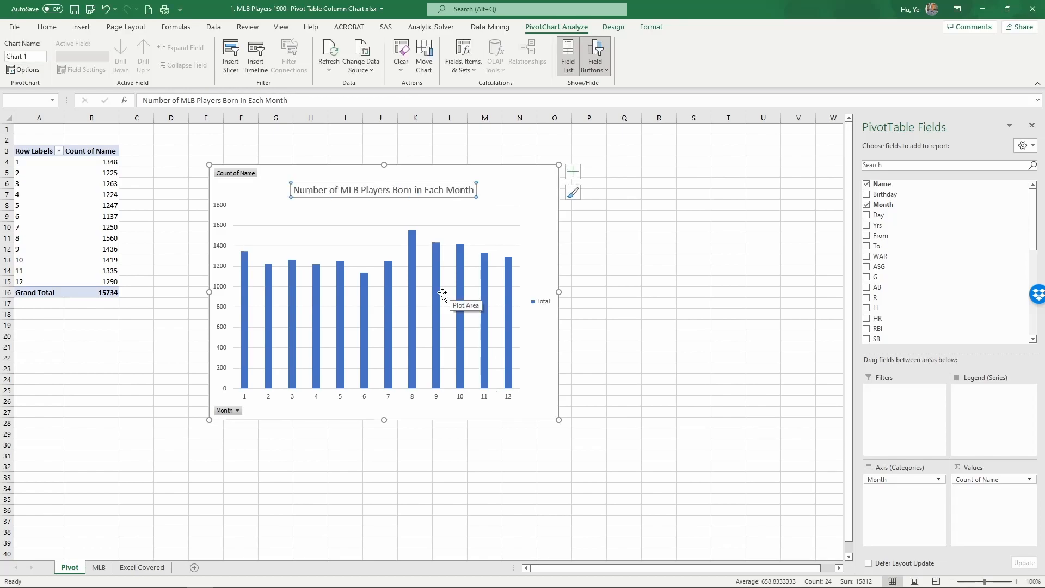
Apply the quick chart layout that has a chart title, both axis titles and a legend beside the plot
{"action": "left_click", "coordinate": [614, 27]}
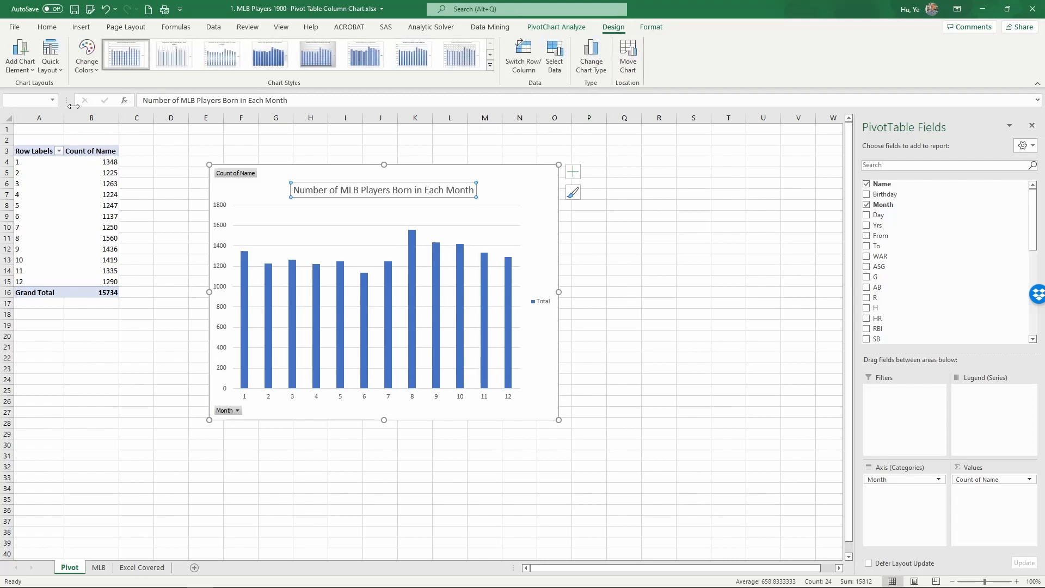
{"action": "left_click", "coordinate": [44, 57]}
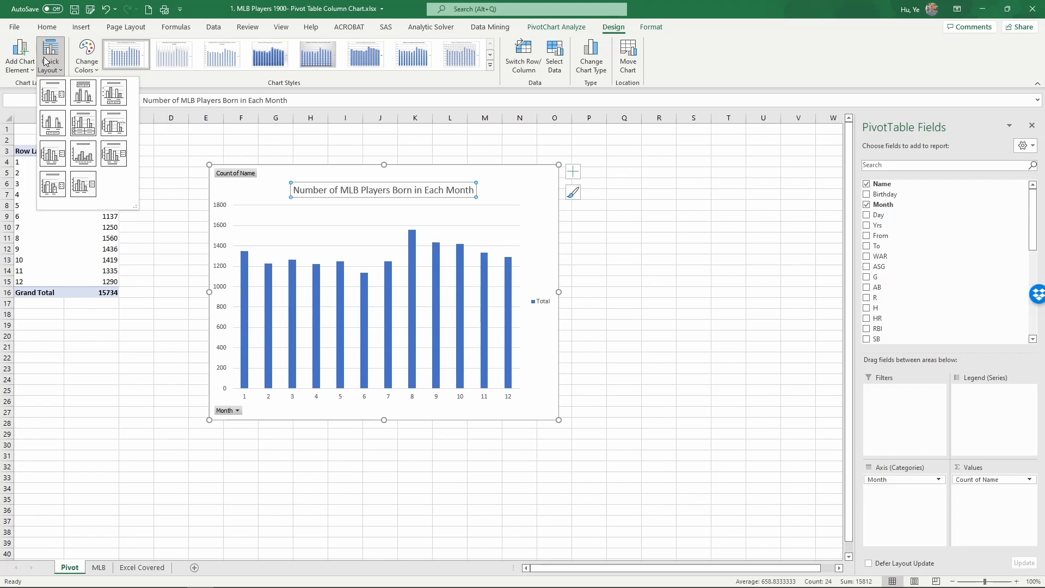
{"action": "left_click", "coordinate": [121, 158]}
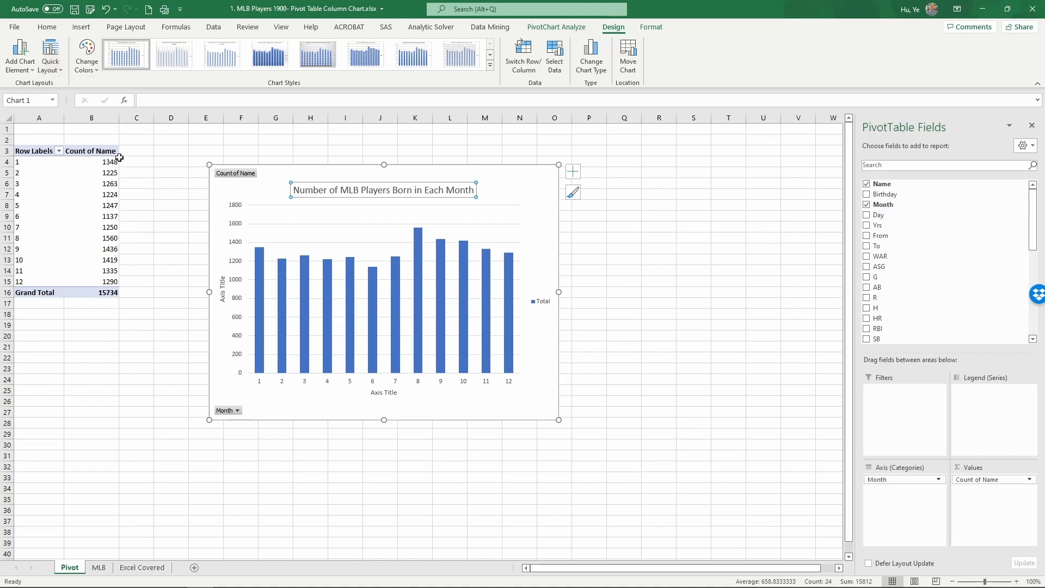
Set the column chart's horizontal axis title to "Month"
{"action": "left_click", "coordinate": [376, 394]}
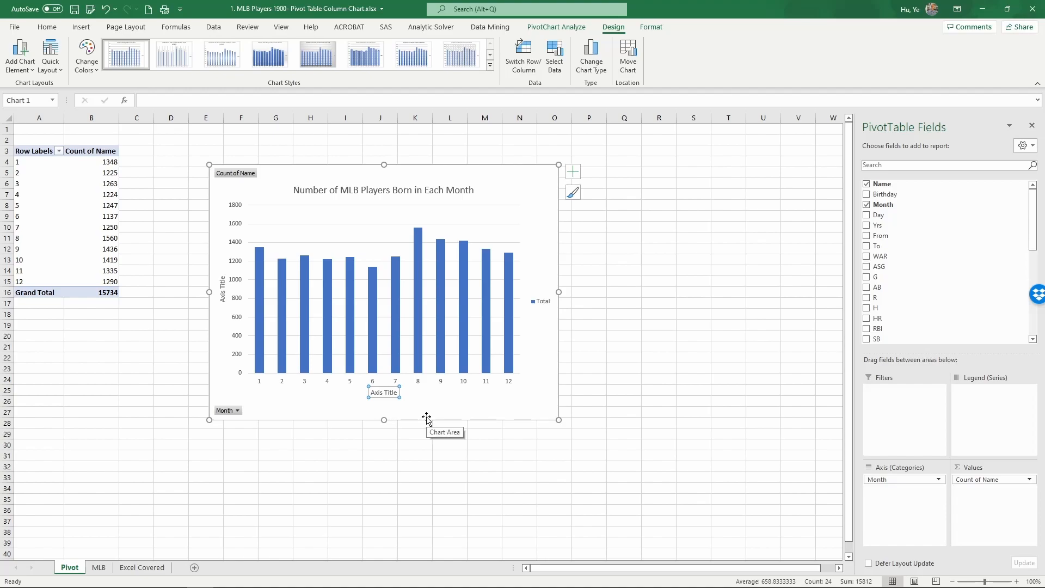
{"action": "type", "text": "Month"}
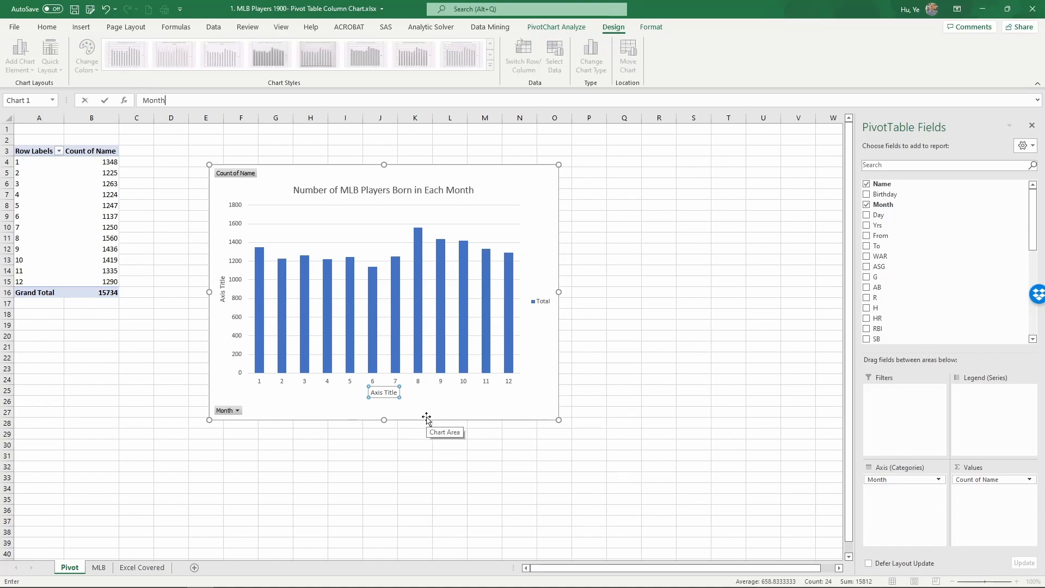
{"action": "key", "text": "Return"}
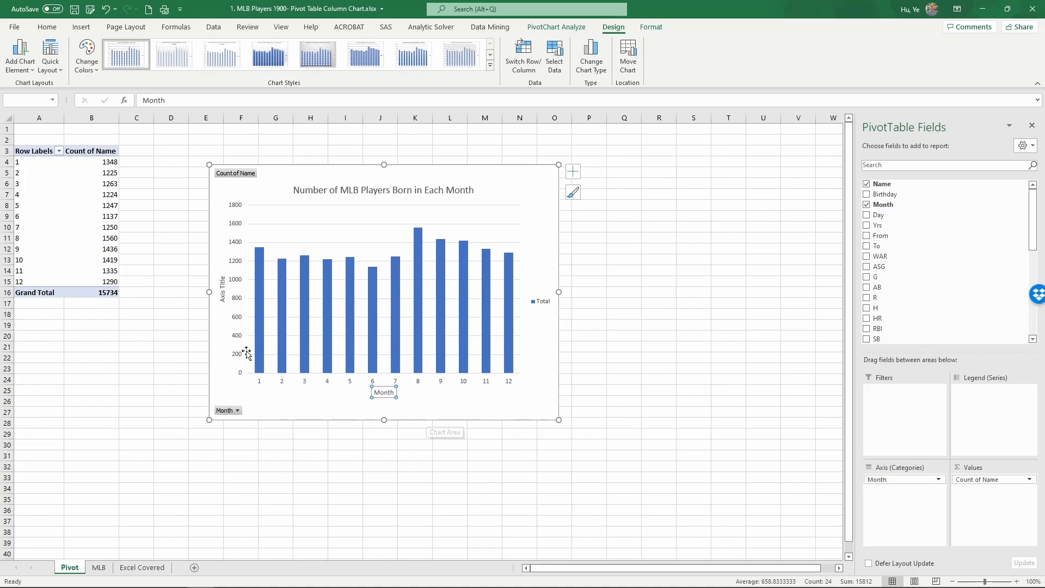
Title the chart's vertical axis "Number of Players" and remove the "Total" legend
{"action": "left_click", "coordinate": [220, 301]}
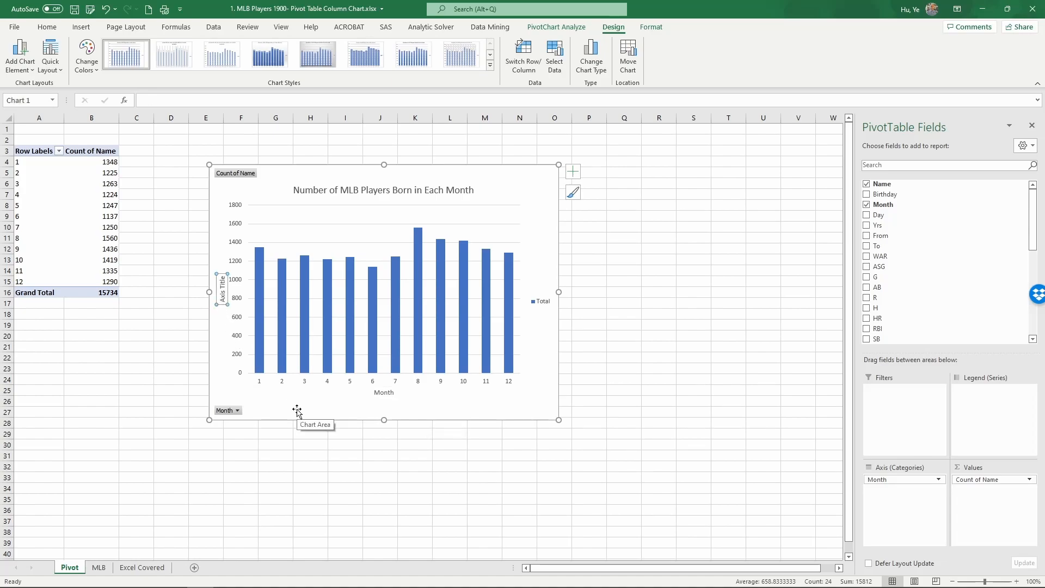
{"action": "type", "text": "Number of "}
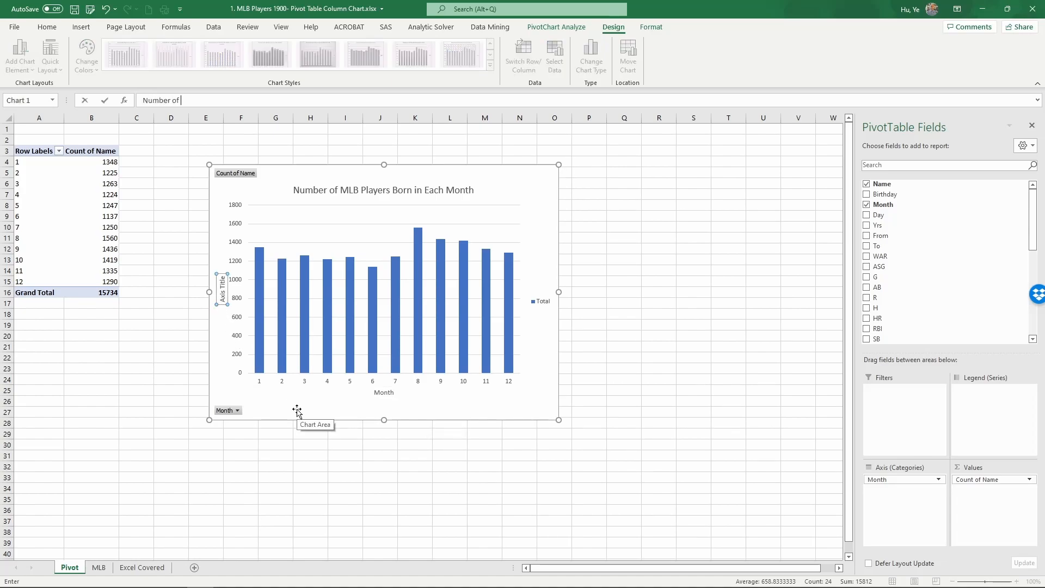
{"action": "type", "text": "Players"}
{"action": "key", "text": "Return"}
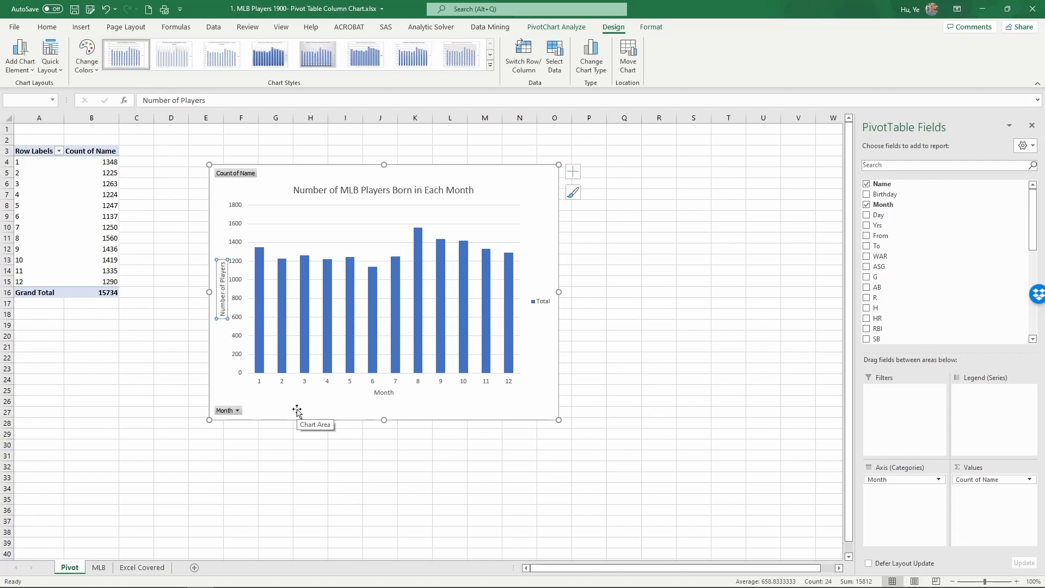
{"action": "left_click", "coordinate": [542, 304]}
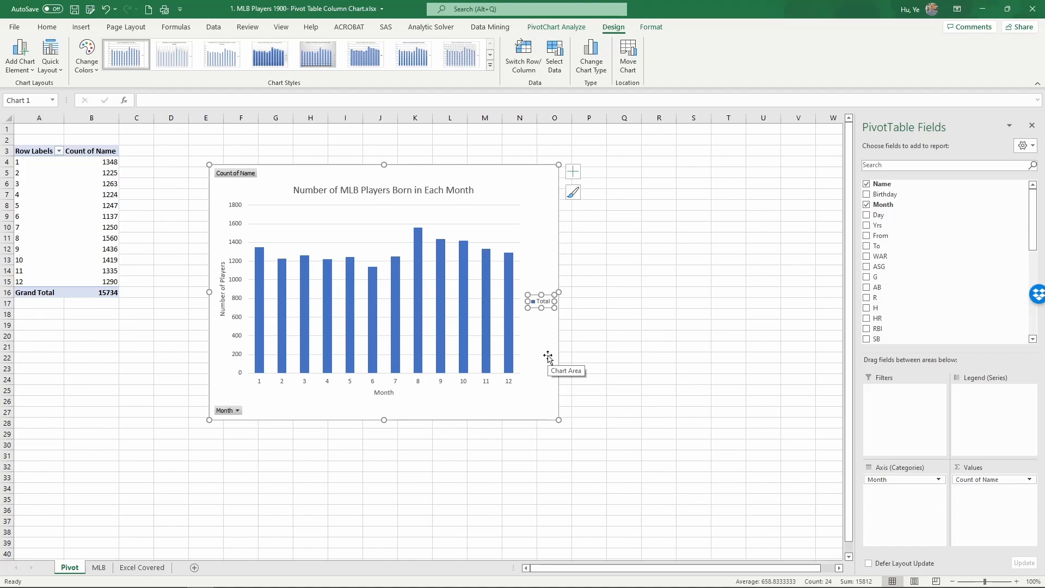
{"action": "key", "text": "Delete"}
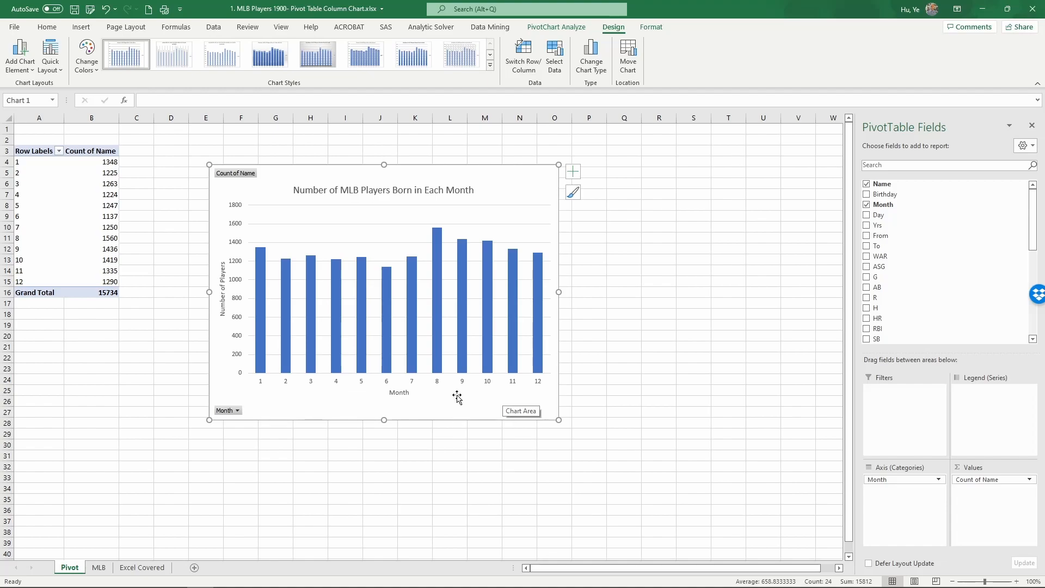
Recolor only the month 8 column of the chart with the green theme fill
{"action": "left_click", "coordinate": [437, 336]}
{"action": "left_click", "coordinate": [435, 340]}
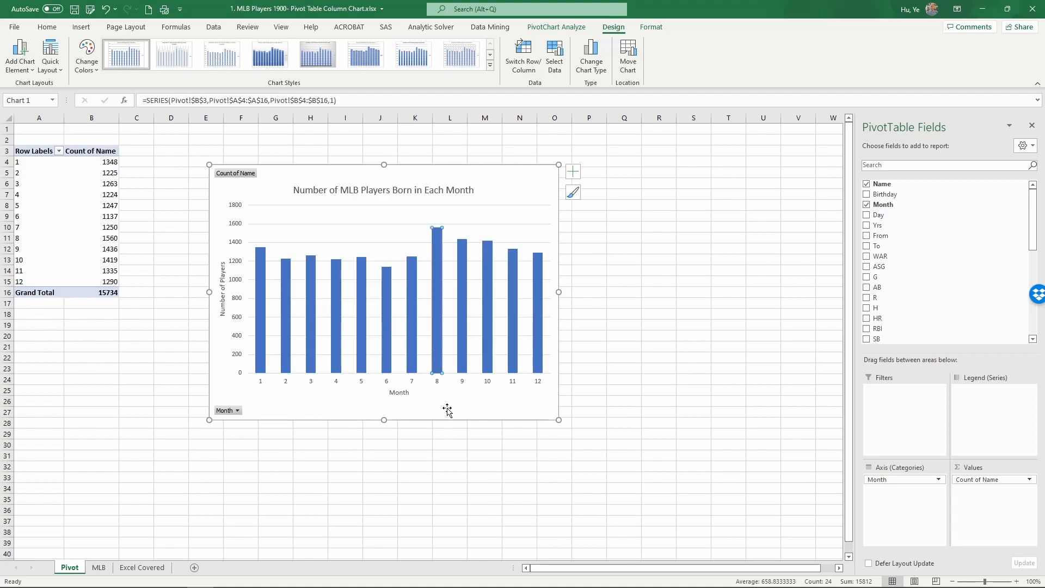
{"action": "double_click", "coordinate": [435, 352]}
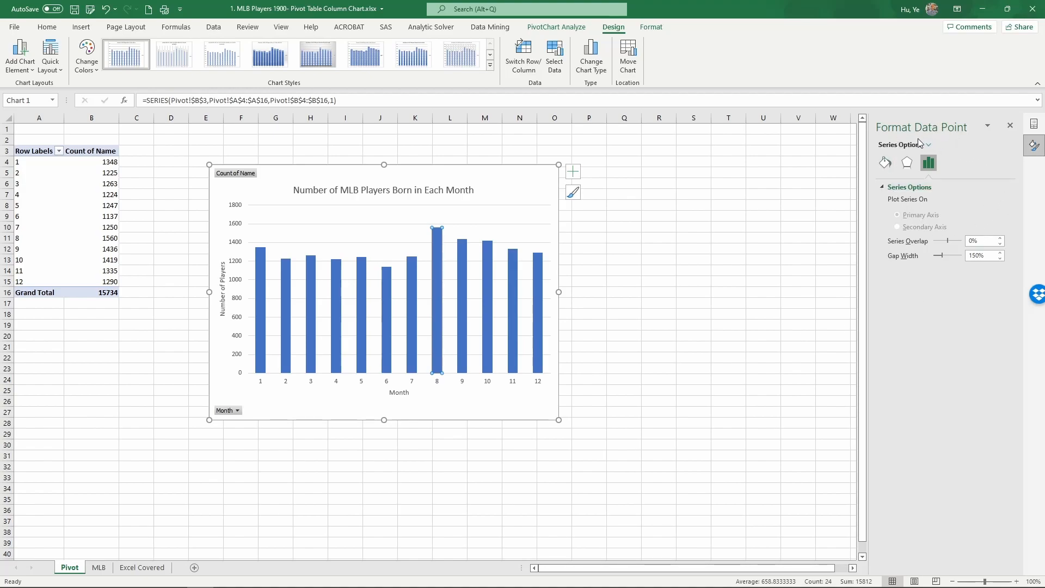
{"action": "left_click", "coordinate": [886, 162]}
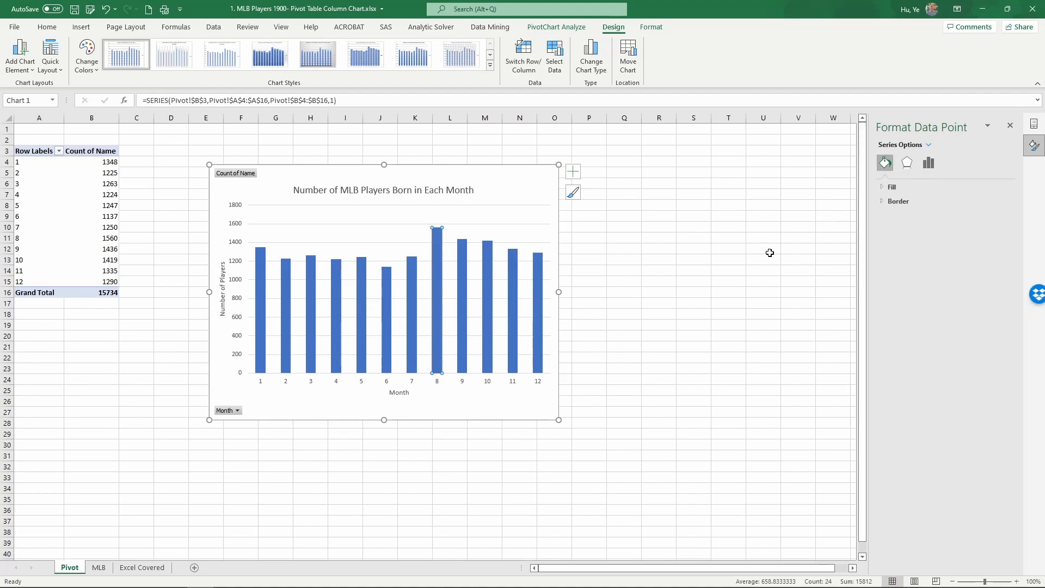
{"action": "left_click", "coordinate": [884, 186]}
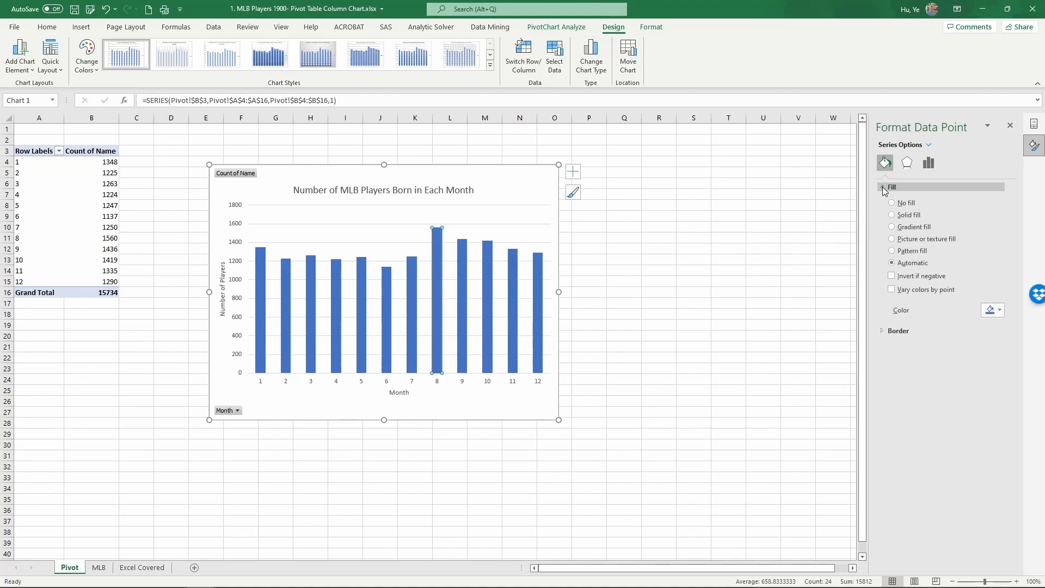
{"action": "left_click", "coordinate": [1000, 310]}
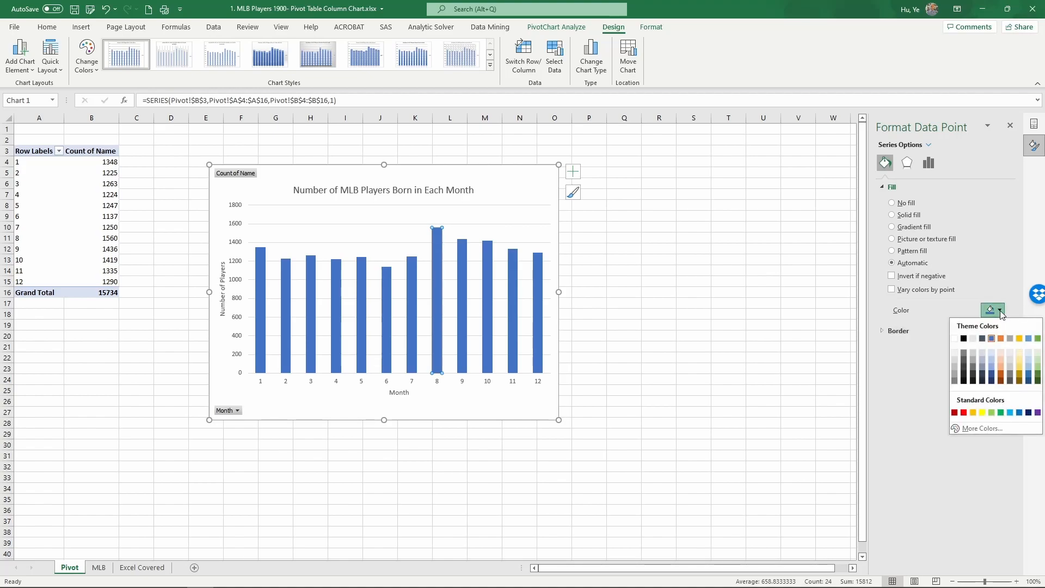
{"action": "left_click", "coordinate": [1037, 339]}
{"action": "left_click", "coordinate": [452, 411]}
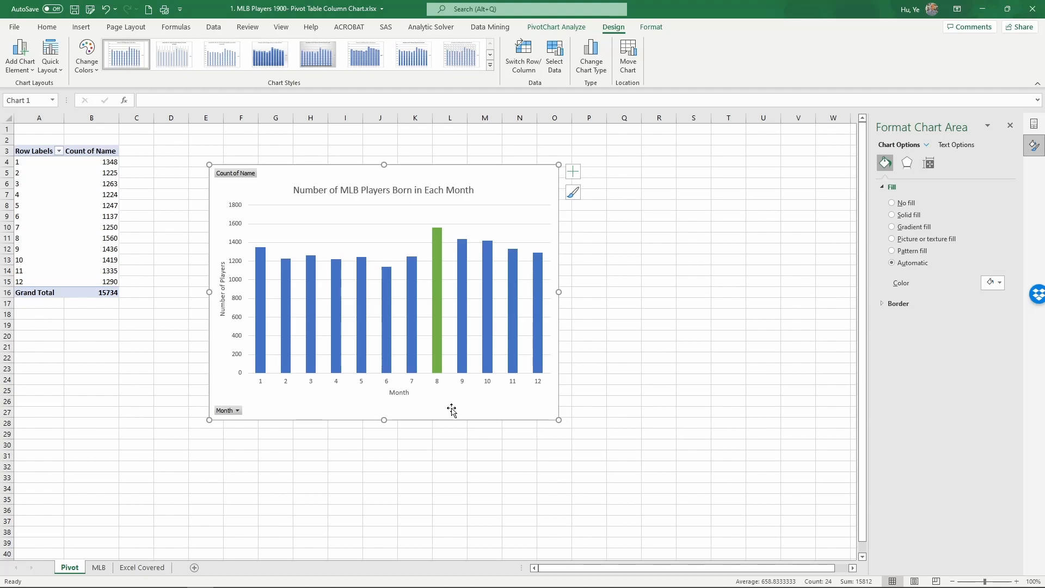
Inspect the chart's column values and check the birthday, month and day data on the MLB sheet, returning to the Pivot sheet
{"action": "mouse_move", "coordinate": [442, 245]}
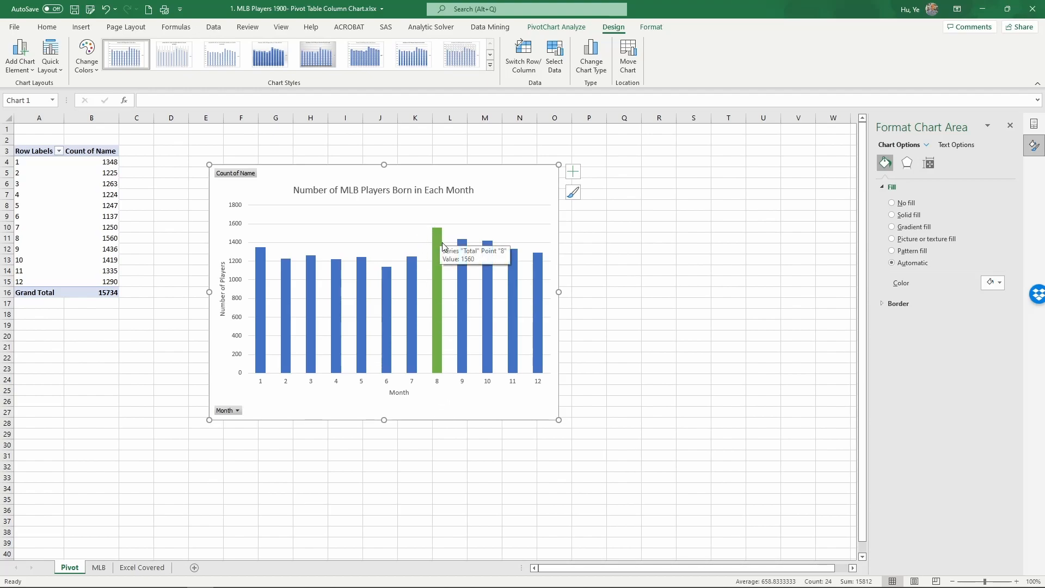
{"action": "mouse_move", "coordinate": [488, 257]}
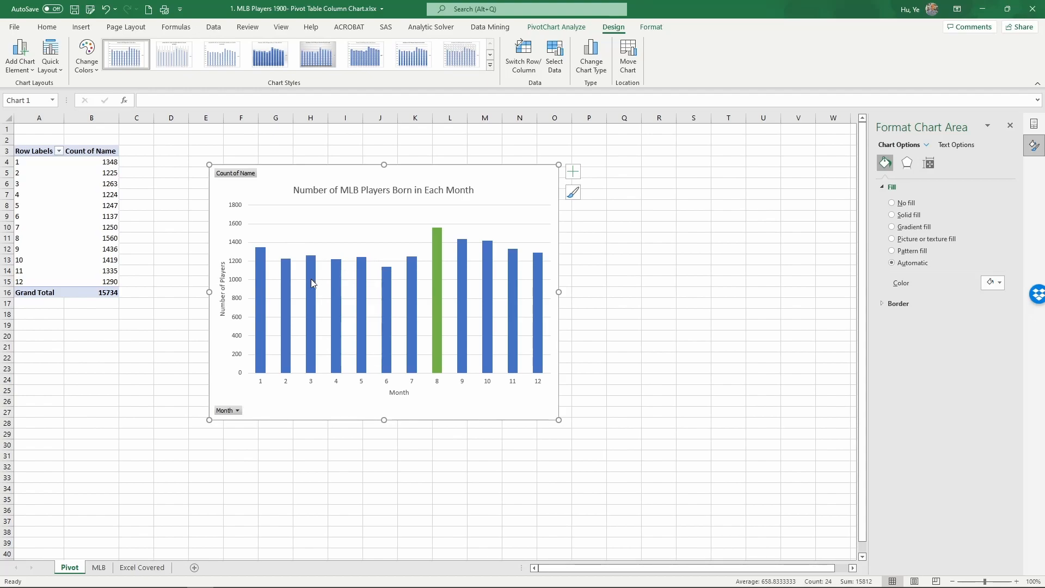
{"action": "mouse_move", "coordinate": [311, 282]}
{"action": "mouse_move", "coordinate": [440, 362]}
{"action": "key", "text": "ctrl+Page_Down"}
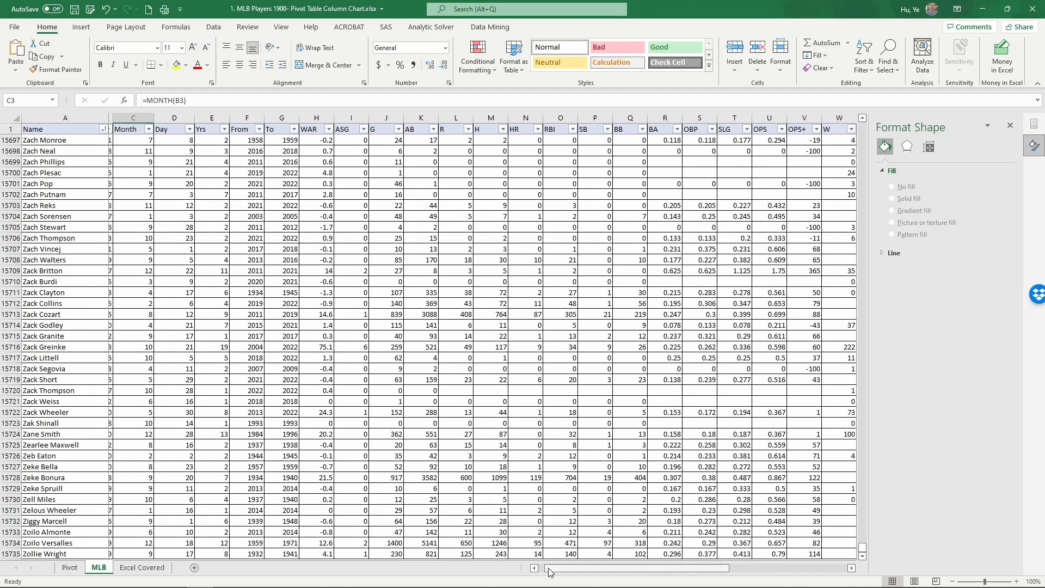
{"action": "scroll", "coordinate": [426, 467], "scroll_direction": "up", "scroll_amount": 18}
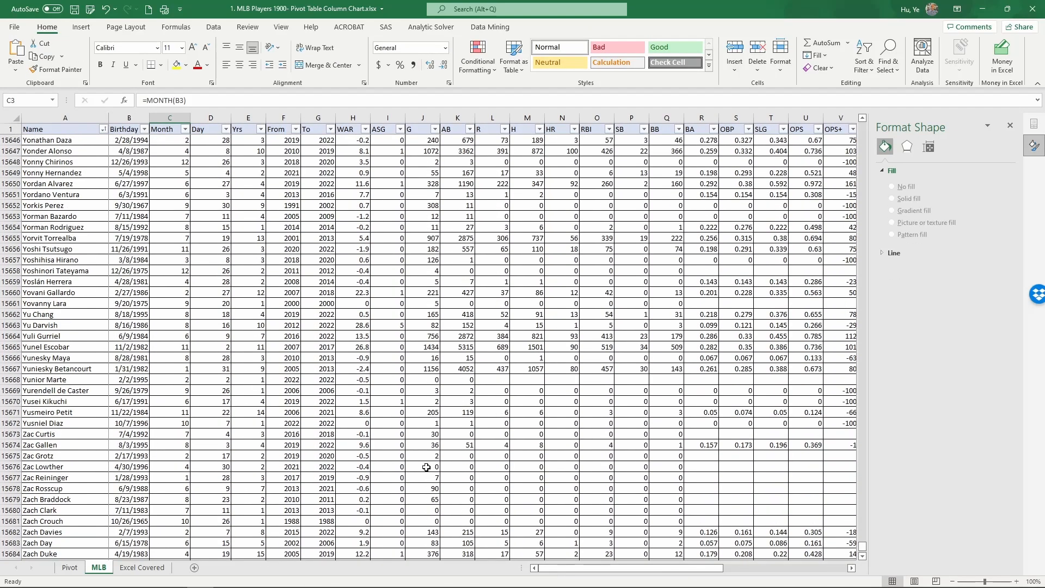
{"action": "left_click", "coordinate": [210, 140]}
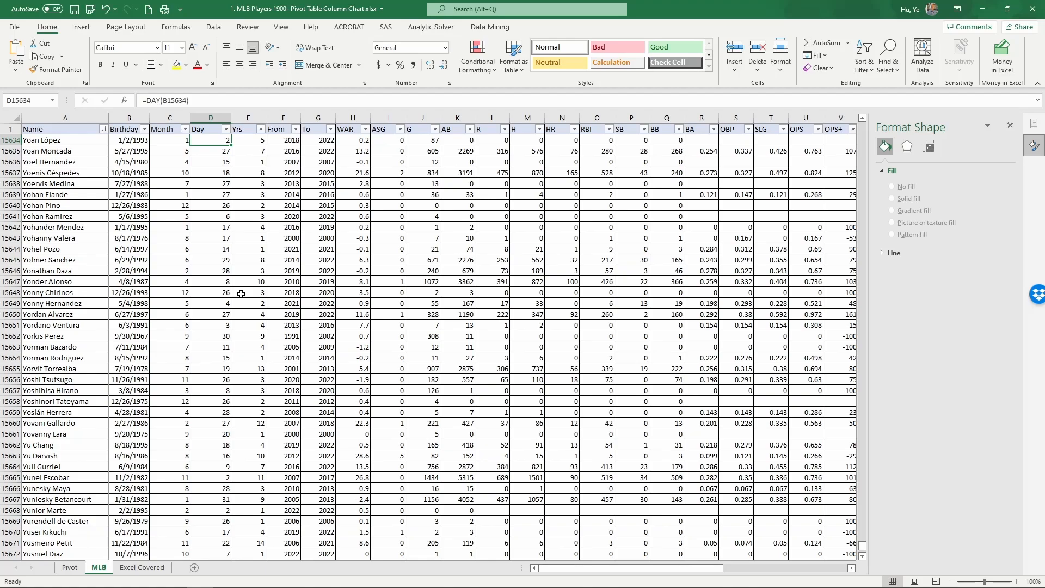
{"action": "key", "text": "ctrl+Page_Up"}
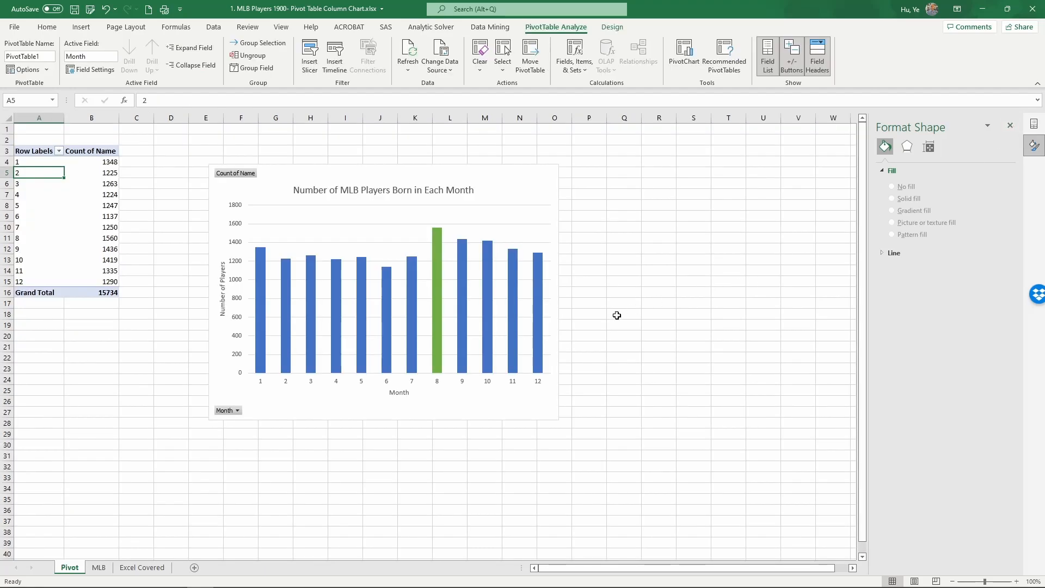
Close the shape formatting options and add the From field as a report filter of the PivotTable
{"action": "left_click", "coordinate": [1011, 127]}
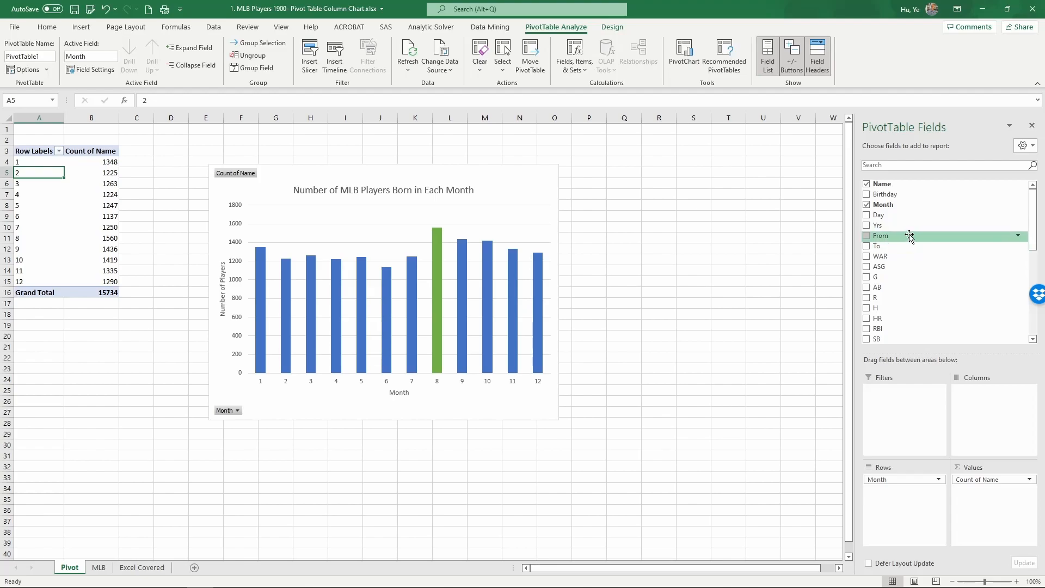
{"action": "left_click_drag", "start_coordinate": [904, 238], "coordinate": [899, 394]}
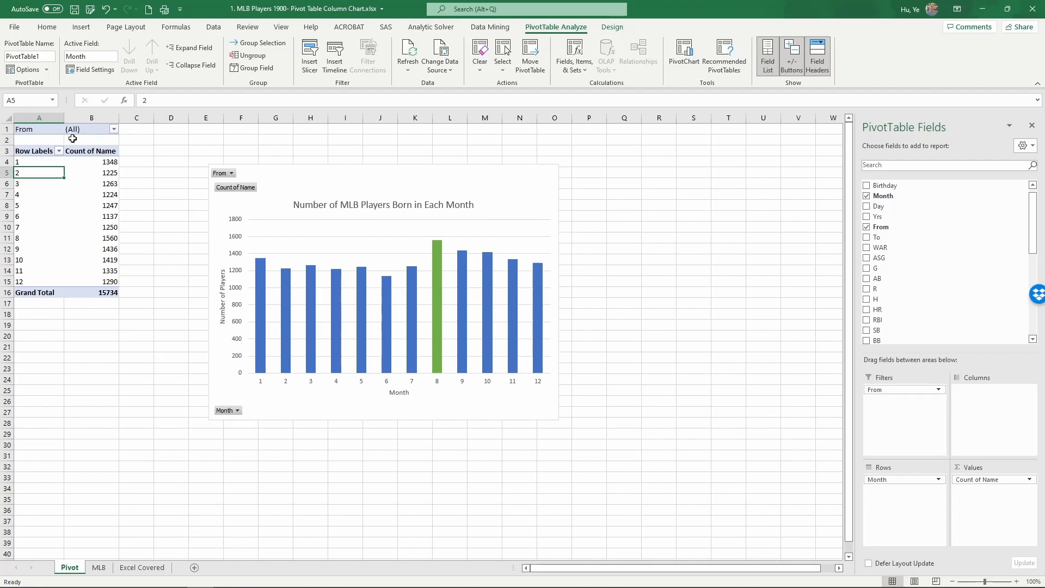
{"action": "left_click_drag", "start_coordinate": [42, 131], "coordinate": [84, 127]}
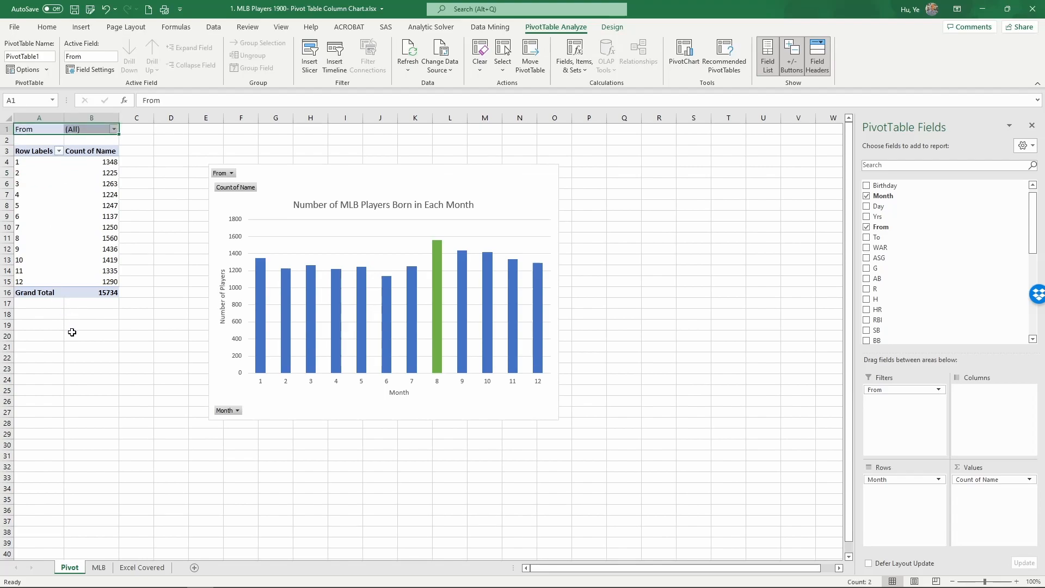
{"action": "left_click", "coordinate": [68, 227]}
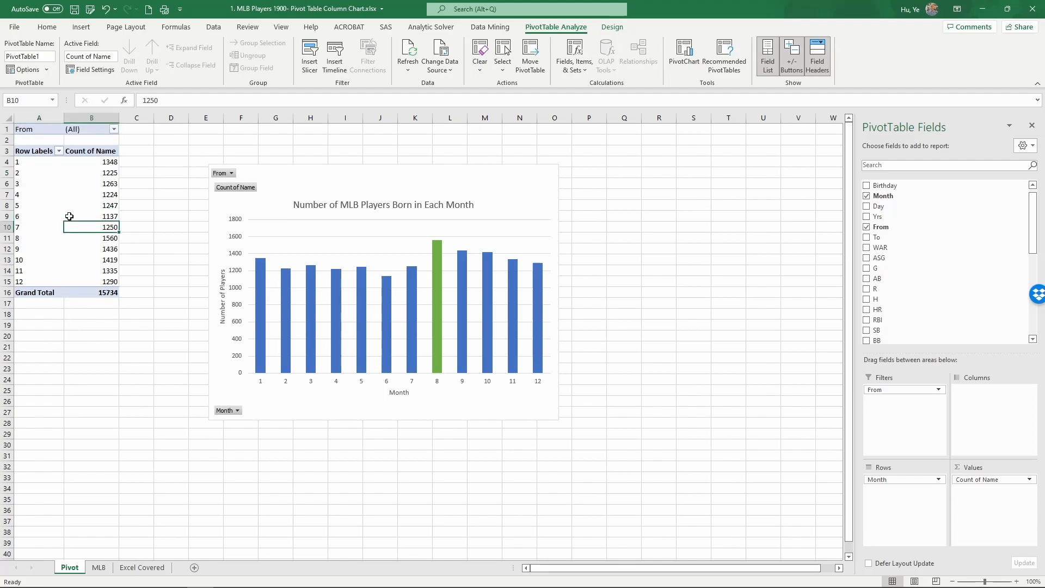
Allow multiple items in the PivotTable's From filter, deselect all years, and include 2000 through 2004
{"action": "left_click", "coordinate": [114, 130]}
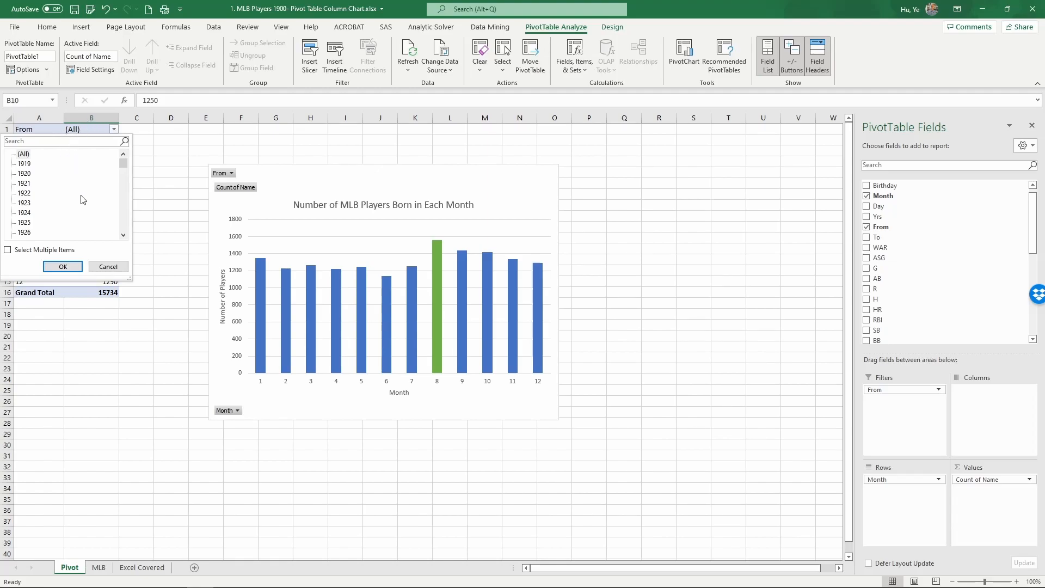
{"action": "left_click", "coordinate": [8, 250]}
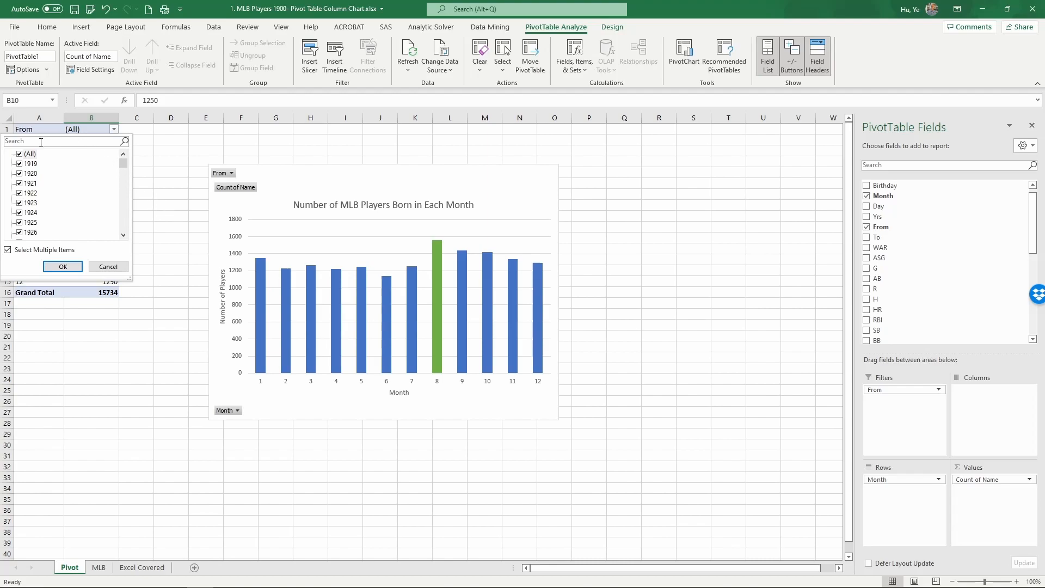
{"action": "left_click", "coordinate": [20, 155]}
{"action": "left_click_drag", "start_coordinate": [125, 161], "coordinate": [129, 216]}
{"action": "left_click", "coordinate": [20, 193]}
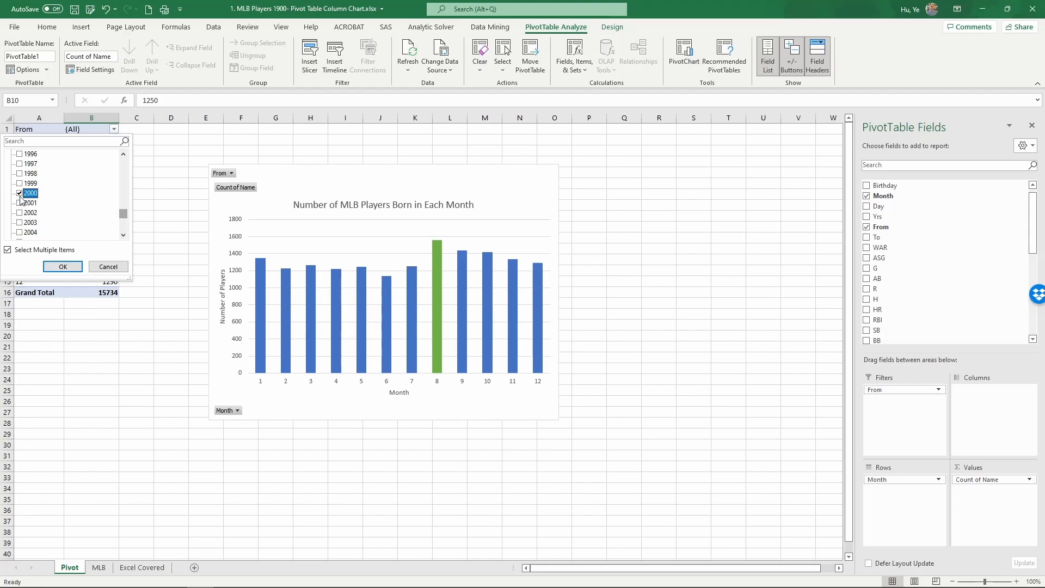
{"action": "left_click", "coordinate": [20, 203]}
{"action": "left_click", "coordinate": [20, 214]}
{"action": "left_click", "coordinate": [20, 224]}
{"action": "left_click", "coordinate": [20, 233]}
Include the years 2005 through 2014 in the From filter's selection
{"action": "left_click", "coordinate": [124, 236]}
{"action": "left_click", "coordinate": [124, 236]}
{"action": "left_click", "coordinate": [123, 236]}
{"action": "left_click", "coordinate": [123, 236]}
{"action": "left_click", "coordinate": [124, 235]}
{"action": "left_click", "coordinate": [123, 236]}
{"action": "left_click", "coordinate": [123, 235]}
{"action": "left_click", "coordinate": [124, 236]}
{"action": "left_click", "coordinate": [123, 235]}
{"action": "left_click", "coordinate": [124, 236]}
{"action": "left_click", "coordinate": [124, 235]}
{"action": "scroll", "coordinate": [42, 171], "scroll_direction": "up", "scroll_amount": 1}
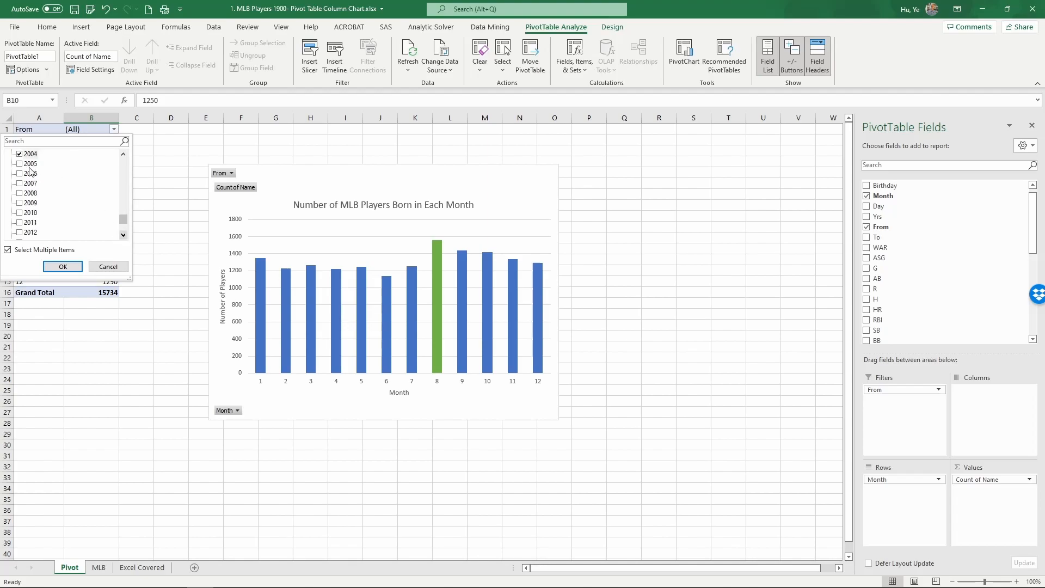
{"action": "left_click", "coordinate": [20, 164]}
{"action": "left_click", "coordinate": [20, 184]}
{"action": "left_click", "coordinate": [20, 194]}
{"action": "left_click", "coordinate": [20, 203]}
{"action": "left_click", "coordinate": [20, 213]}
{"action": "left_click", "coordinate": [20, 223]}
{"action": "scroll", "coordinate": [23, 227], "scroll_direction": "down", "scroll_amount": 1}
{"action": "left_click", "coordinate": [19, 203]}
{"action": "left_click", "coordinate": [19, 212]}
{"action": "left_click", "coordinate": [19, 222]}
Include the years 2015 through 2022 in the From filter and apply the selection
{"action": "scroll", "coordinate": [19, 240], "scroll_direction": "down", "scroll_amount": 2}
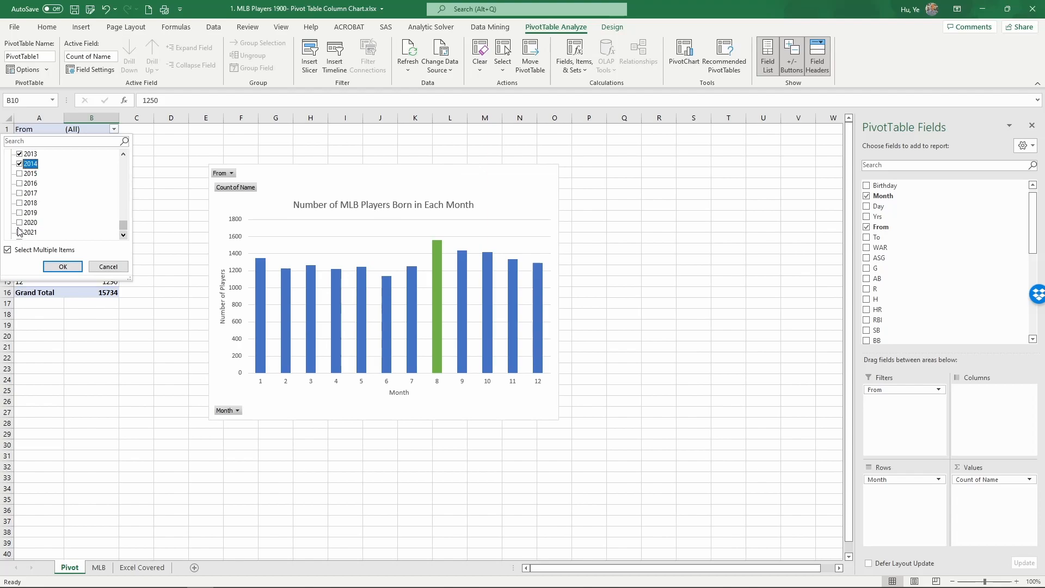
{"action": "left_click", "coordinate": [20, 173]}
{"action": "left_click", "coordinate": [20, 183]}
{"action": "left_click", "coordinate": [20, 193]}
{"action": "left_click", "coordinate": [20, 202]}
{"action": "left_click", "coordinate": [19, 213]}
{"action": "left_click", "coordinate": [20, 222]}
{"action": "scroll", "coordinate": [20, 223], "scroll_direction": "down", "scroll_amount": 1}
{"action": "left_click", "coordinate": [19, 222]}
{"action": "left_click", "coordinate": [20, 232]}
{"action": "left_click", "coordinate": [59, 266]}
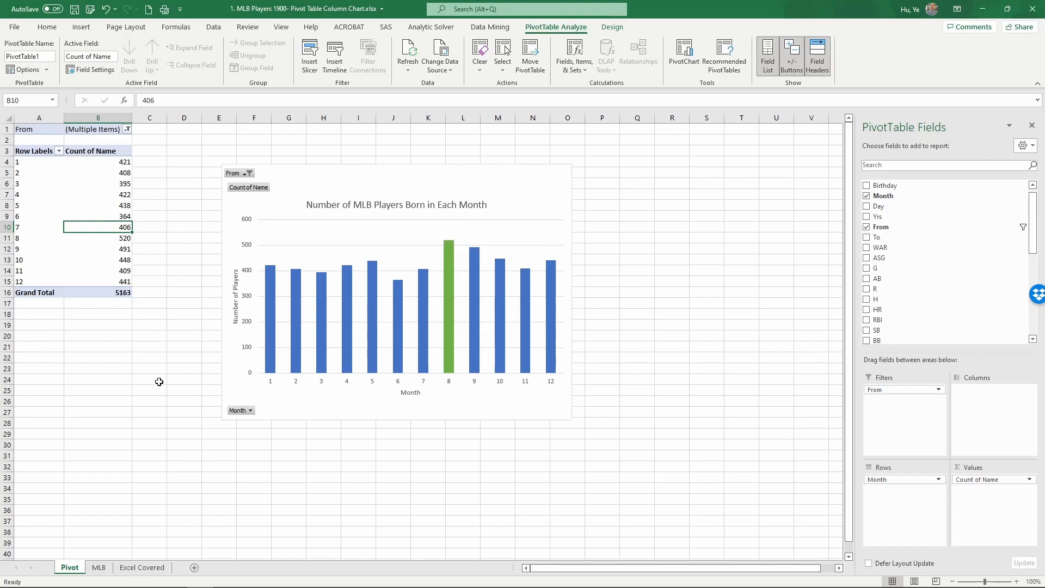
Examine the BA and OBP statistics columns of the player data on the MLB sheet
{"action": "left_click", "coordinate": [98, 571]}
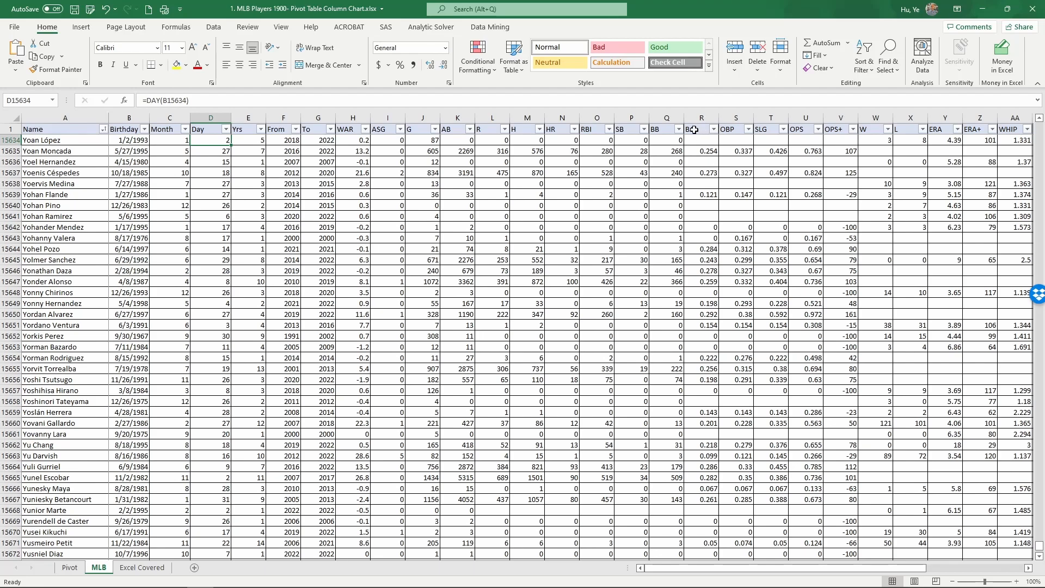
{"action": "left_click_drag", "start_coordinate": [696, 130], "coordinate": [728, 129]}
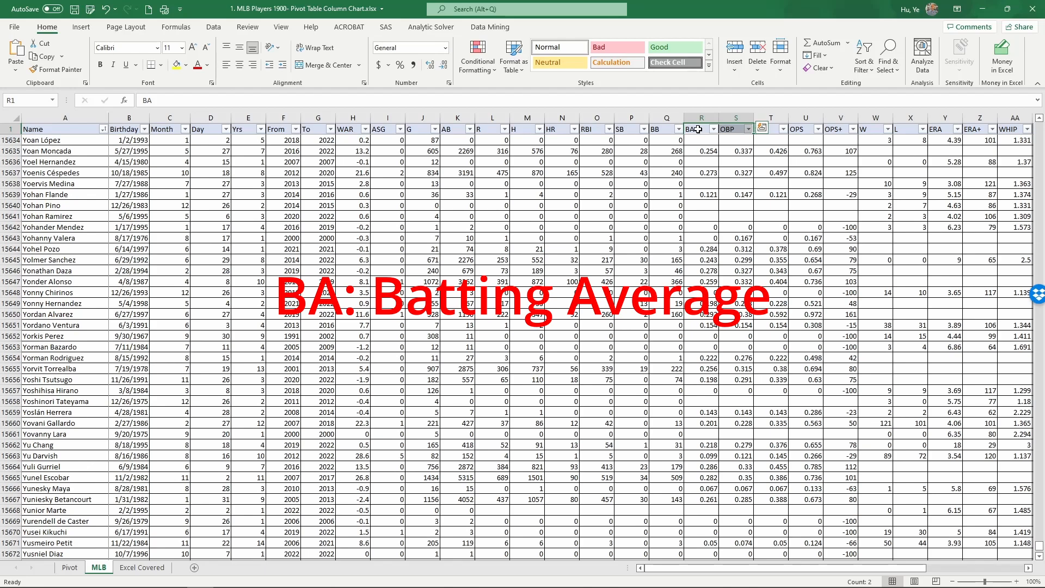
{"action": "left_click", "coordinate": [699, 130]}
{"action": "left_click", "coordinate": [731, 129]}
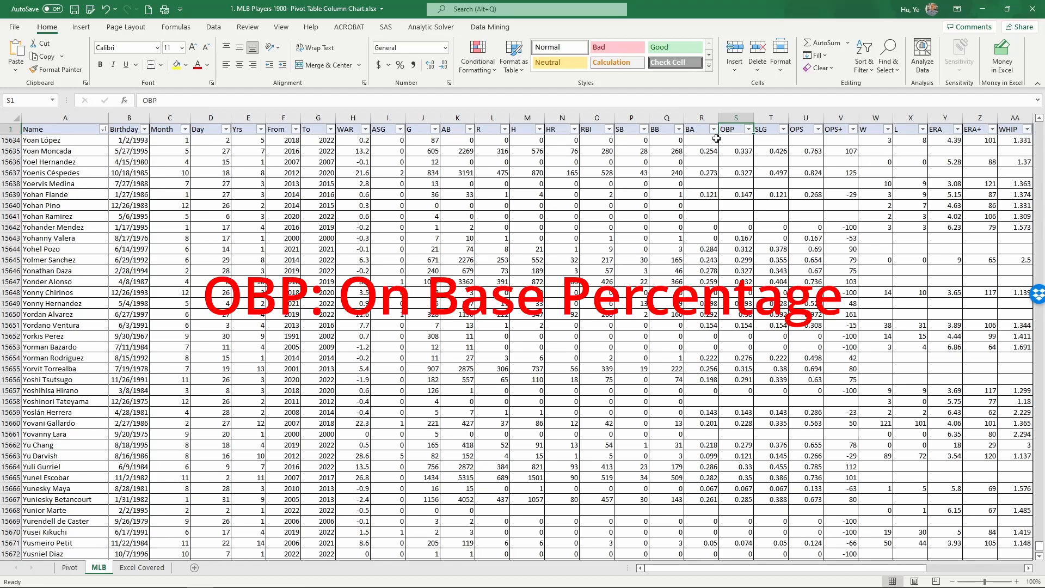
{"action": "left_click_drag", "start_coordinate": [701, 118], "coordinate": [736, 117]}
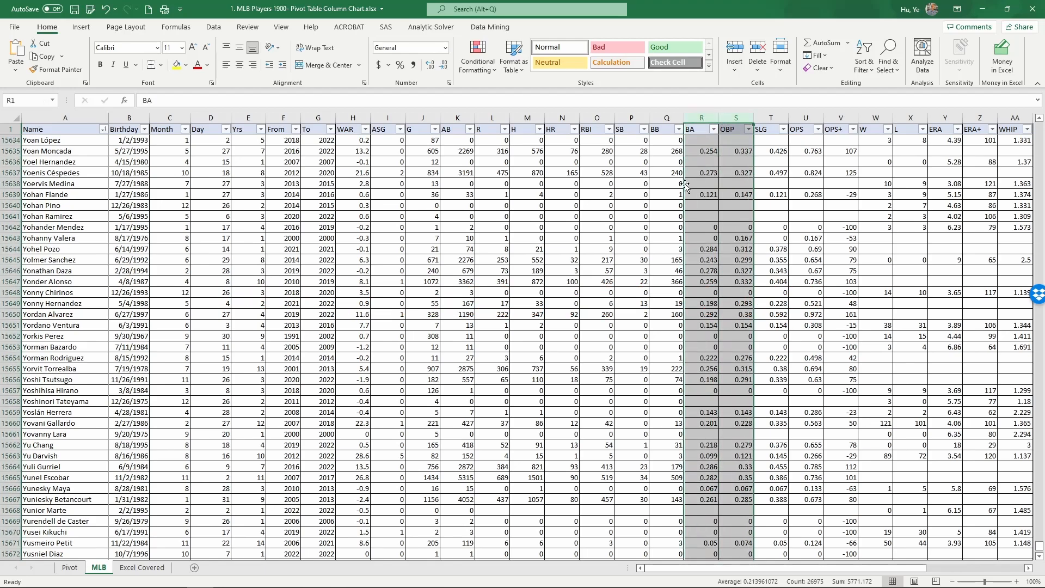
{"action": "left_click", "coordinate": [703, 143]}
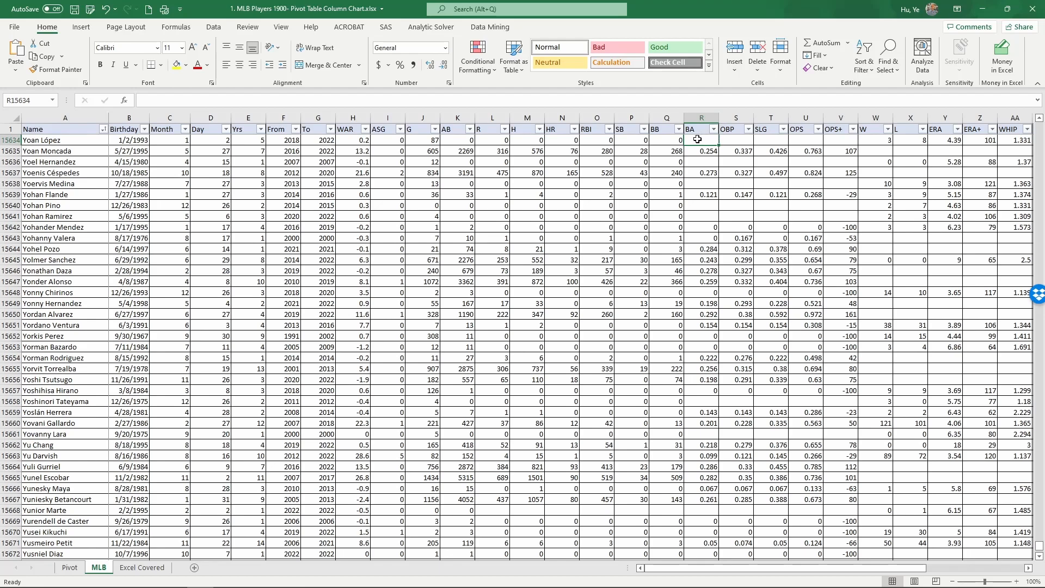
{"action": "left_click_drag", "start_coordinate": [697, 140], "coordinate": [724, 137]}
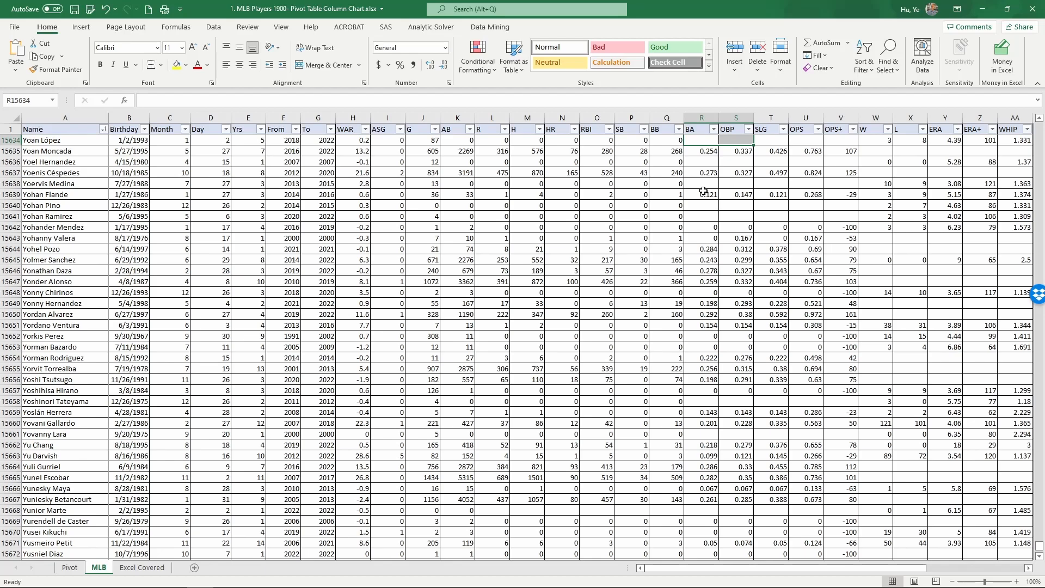
{"action": "left_click", "coordinate": [705, 140]}
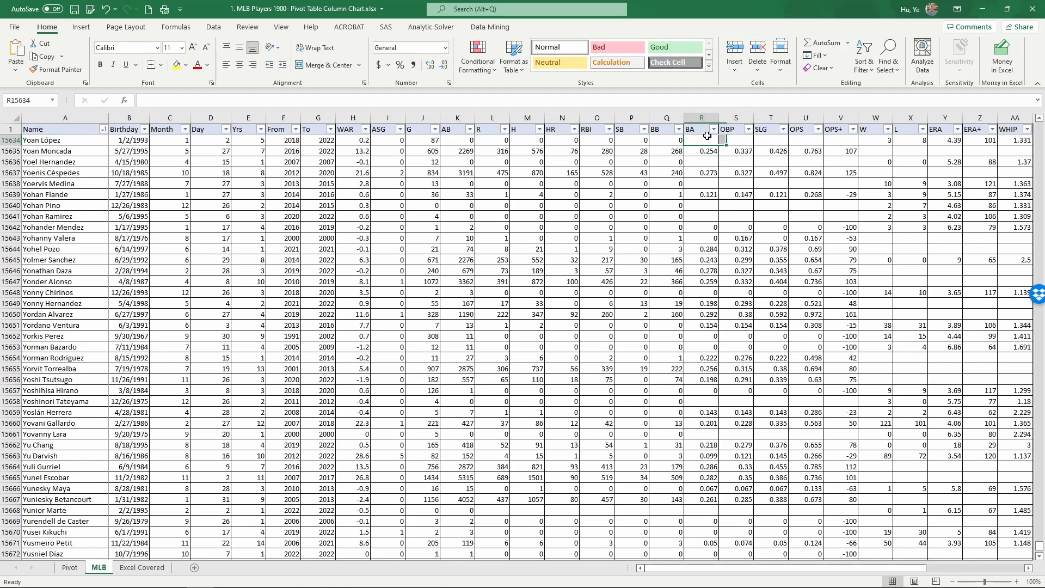
Filter the From column to show players whose starting year is between 2000 and 2010
{"action": "left_click", "coordinate": [296, 129]}
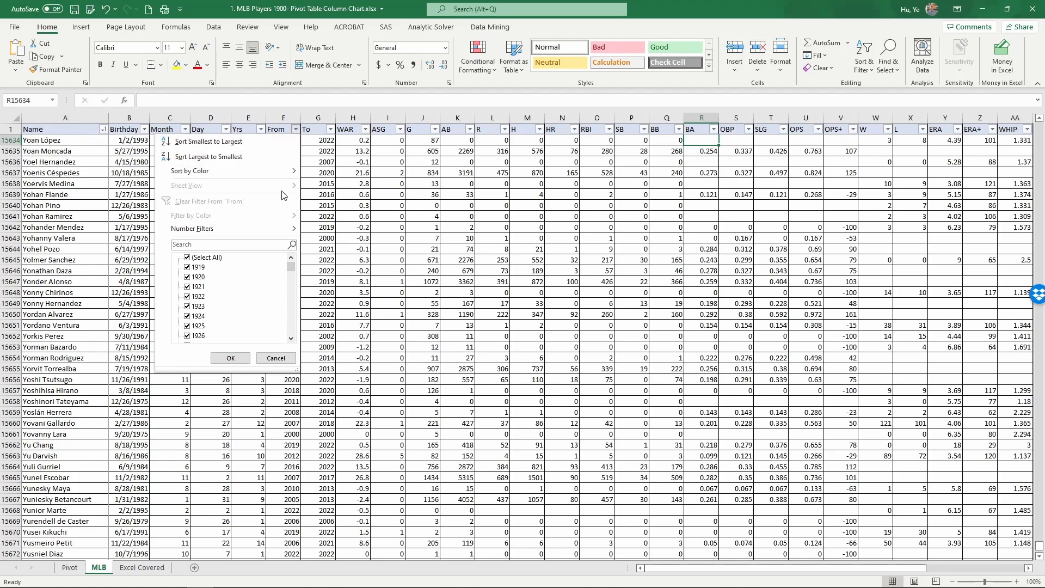
{"action": "mouse_move", "coordinate": [279, 231]}
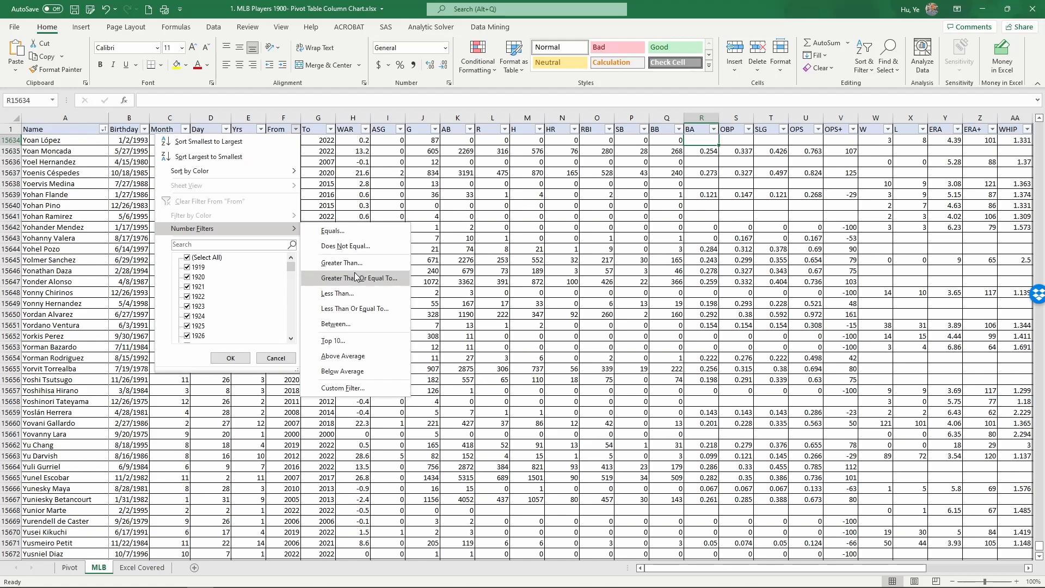
{"action": "left_click", "coordinate": [348, 325]}
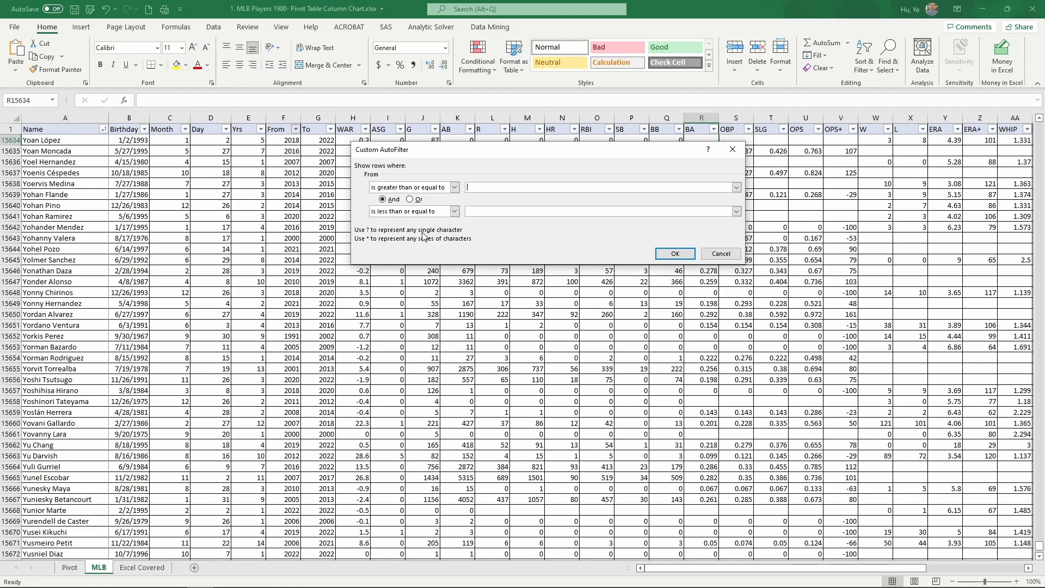
{"action": "type", "text": "2010"}
{"action": "left_click", "coordinate": [675, 254]}
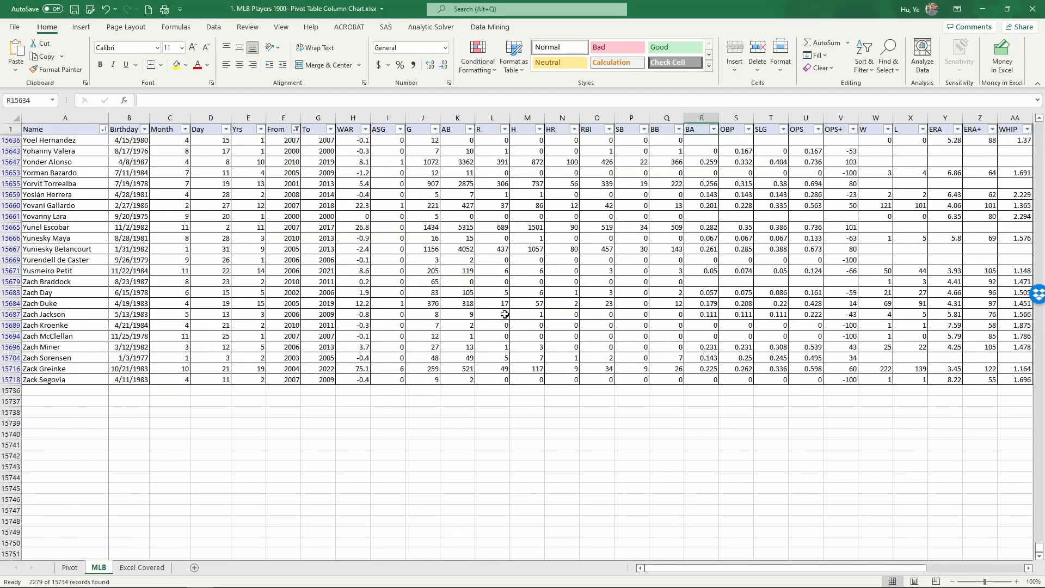
Filter the AB column to show only players with a value greater than or equal to 100
{"action": "left_click_drag", "start_coordinate": [1039, 547], "coordinate": [1037, 123]}
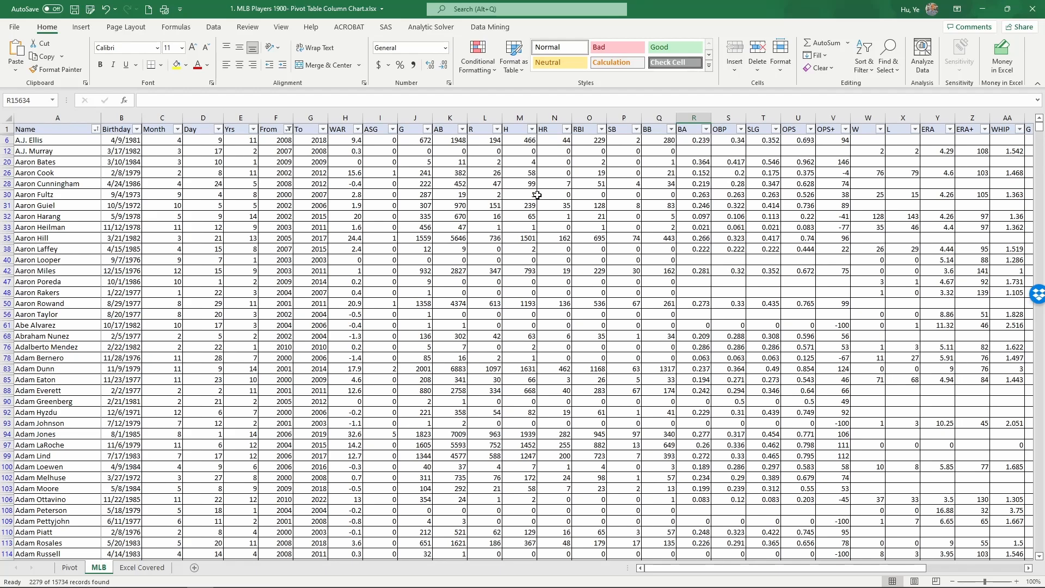
{"action": "left_click", "coordinate": [448, 150]}
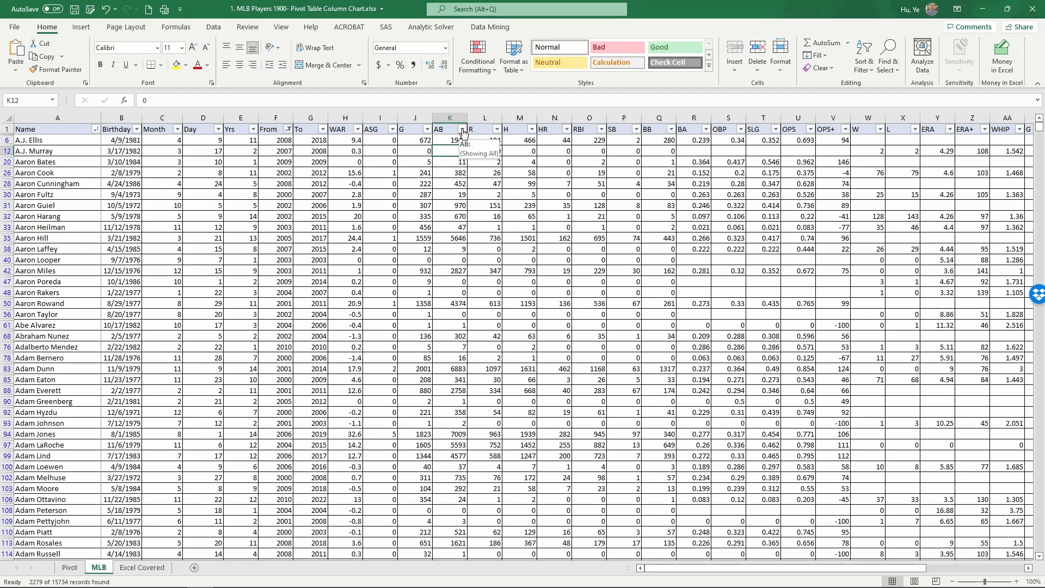
{"action": "left_click", "coordinate": [462, 129]}
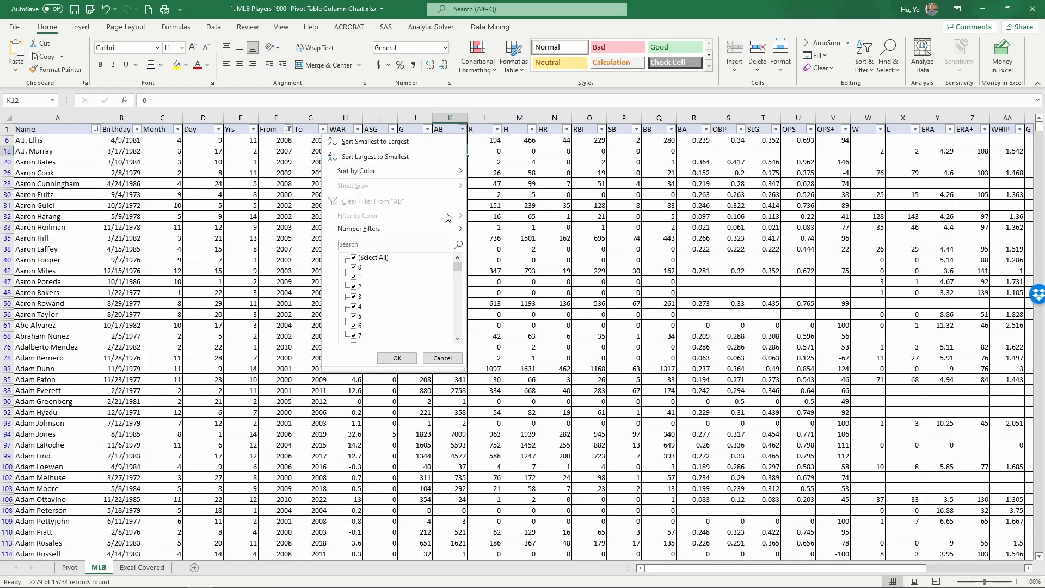
{"action": "mouse_move", "coordinate": [443, 229]}
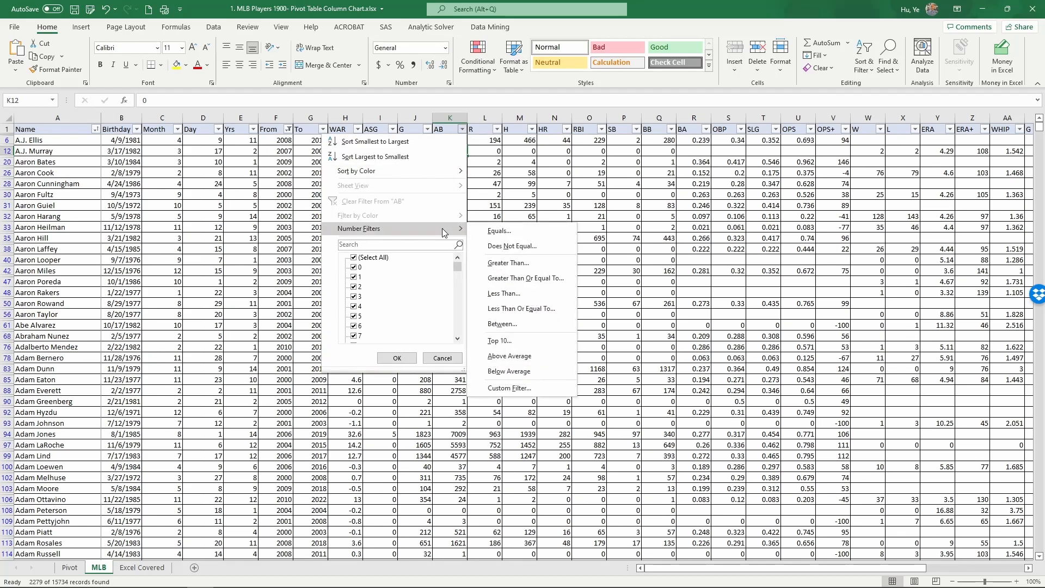
{"action": "left_click", "coordinate": [520, 281]}
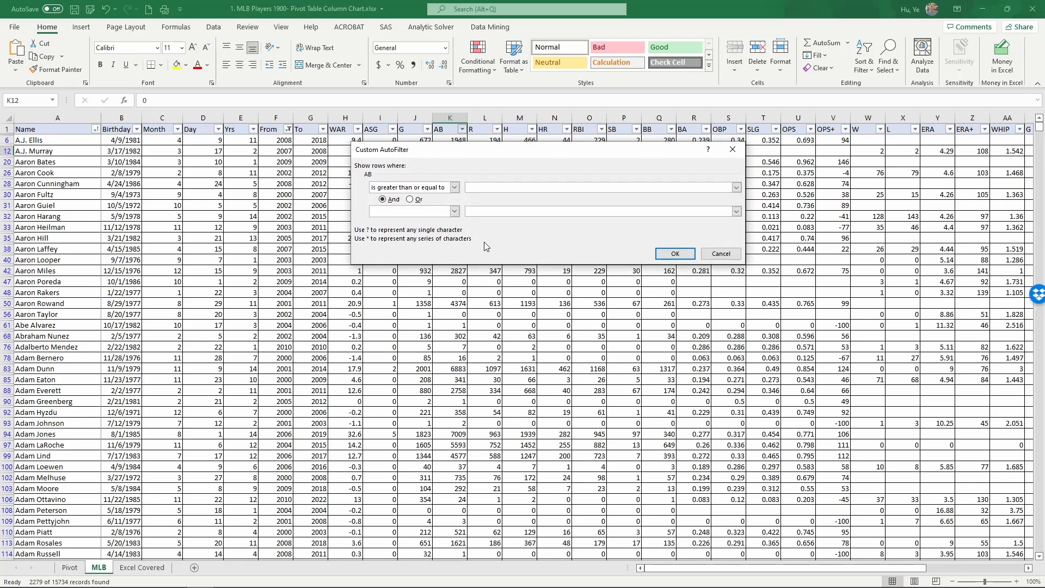
{"action": "type", "text": "100"}
{"action": "left_click", "coordinate": [675, 255]}
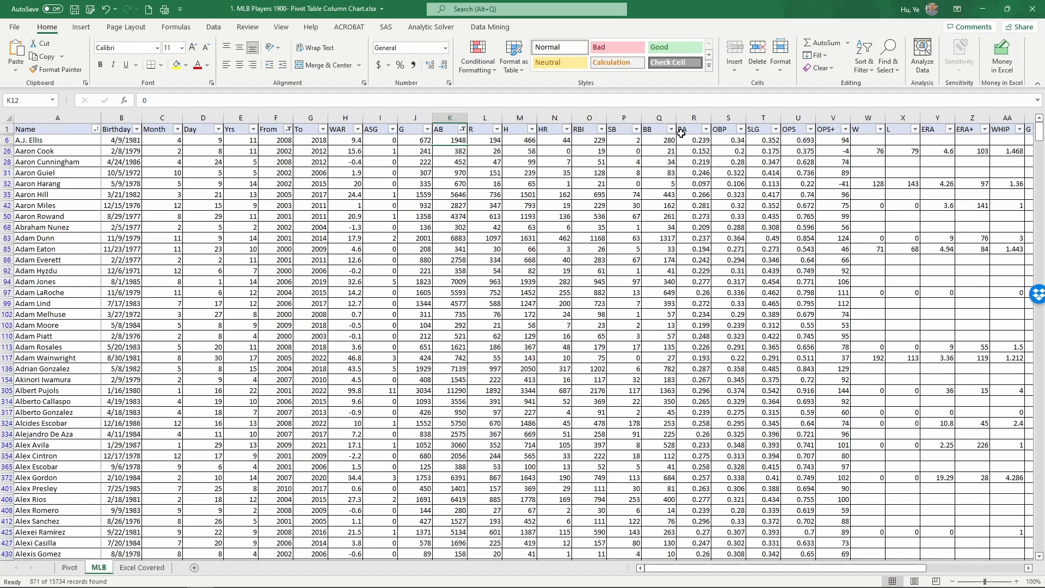
Insert a markers-only scatter chart of the BA and OBP columns and enlarge it over the data
{"action": "left_click_drag", "start_coordinate": [693, 118], "coordinate": [714, 117]}
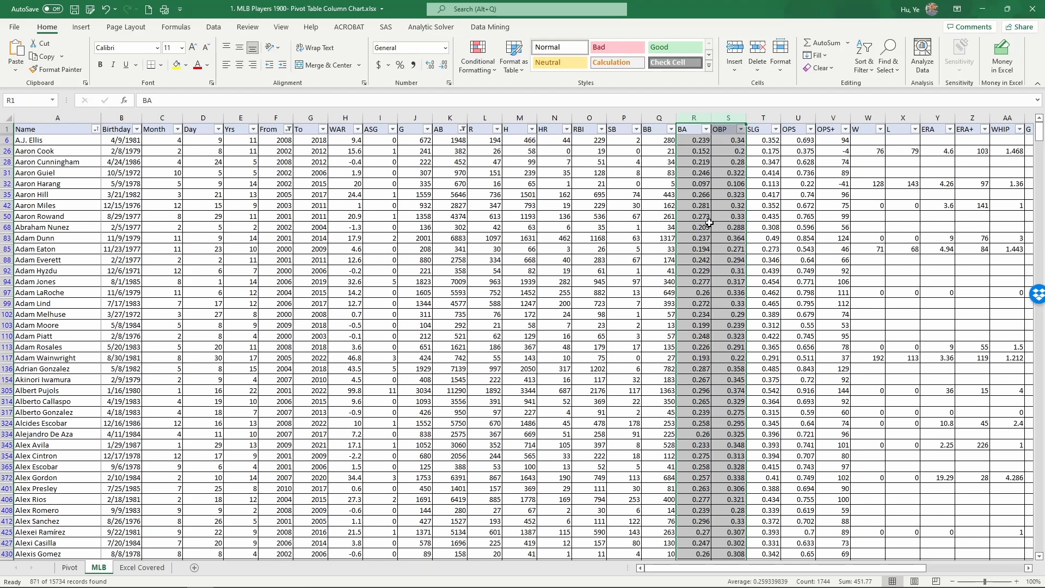
{"action": "left_click_drag", "start_coordinate": [701, 116], "coordinate": [721, 117]}
{"action": "left_click", "coordinate": [81, 27]}
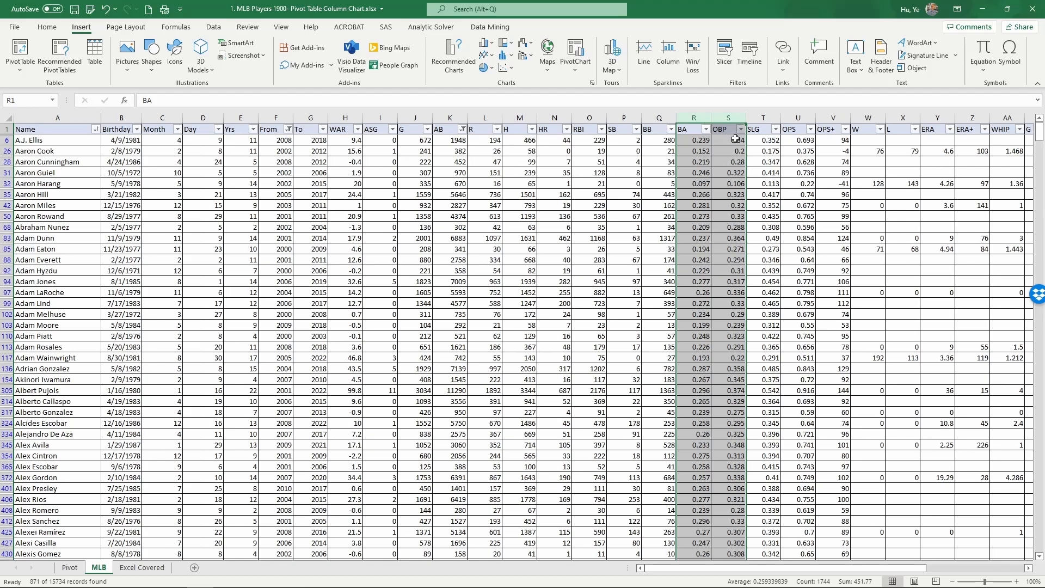
{"action": "left_click", "coordinate": [511, 67]}
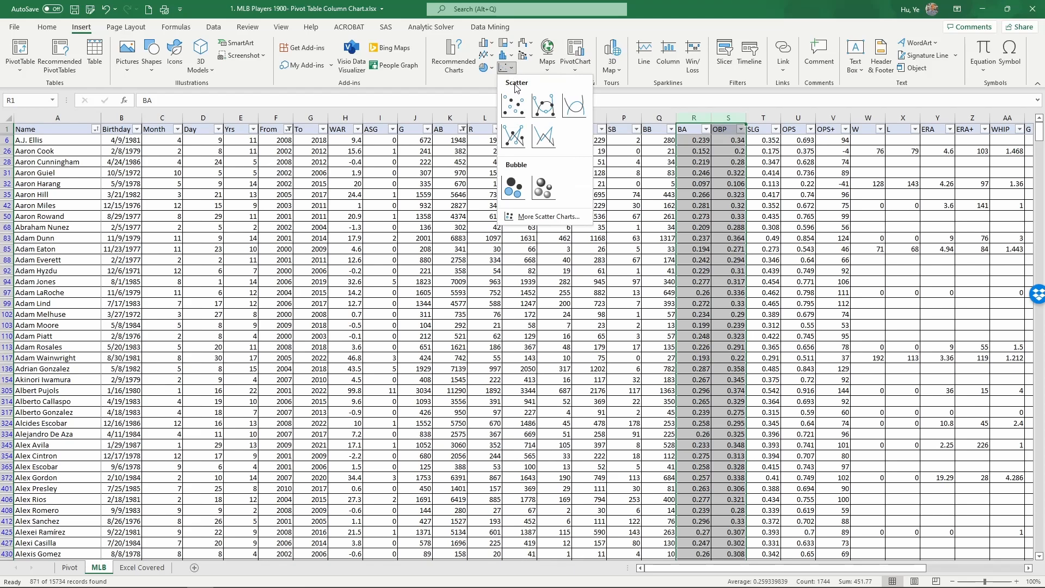
{"action": "left_click", "coordinate": [508, 113]}
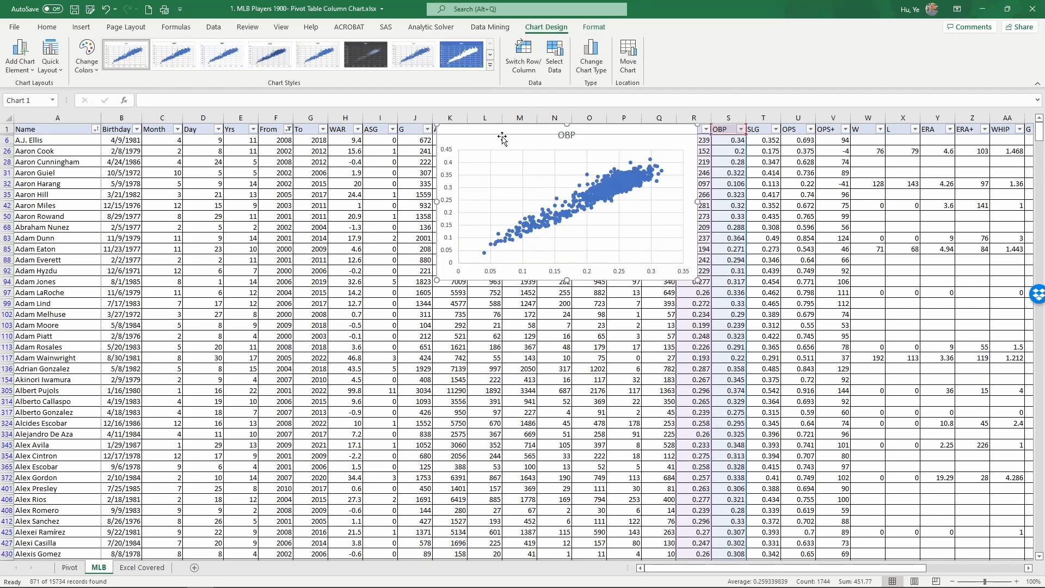
{"action": "left_click_drag", "start_coordinate": [500, 136], "coordinate": [544, 154]}
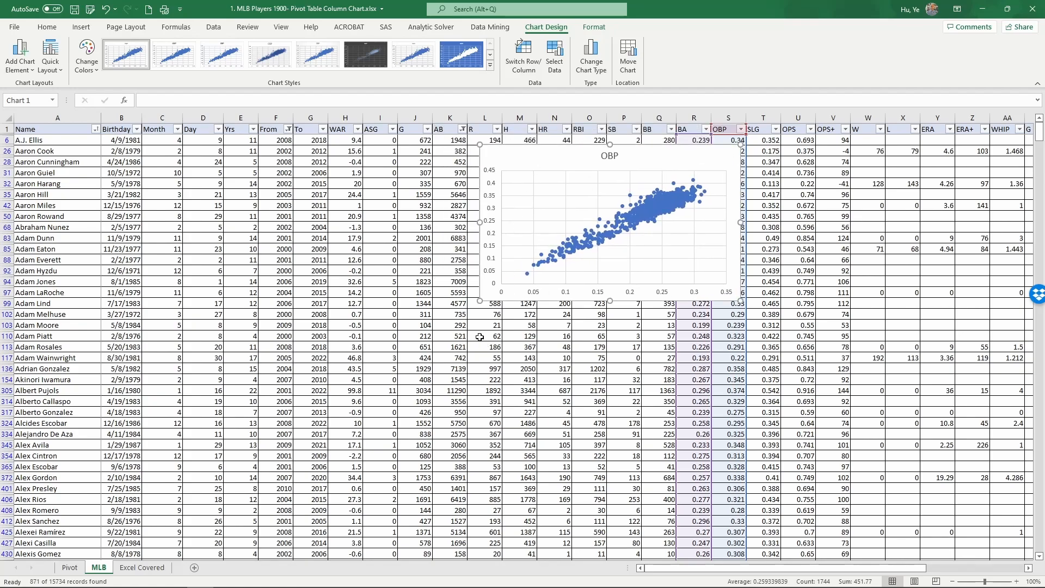
{"action": "left_click_drag", "start_coordinate": [479, 301], "coordinate": [306, 488]}
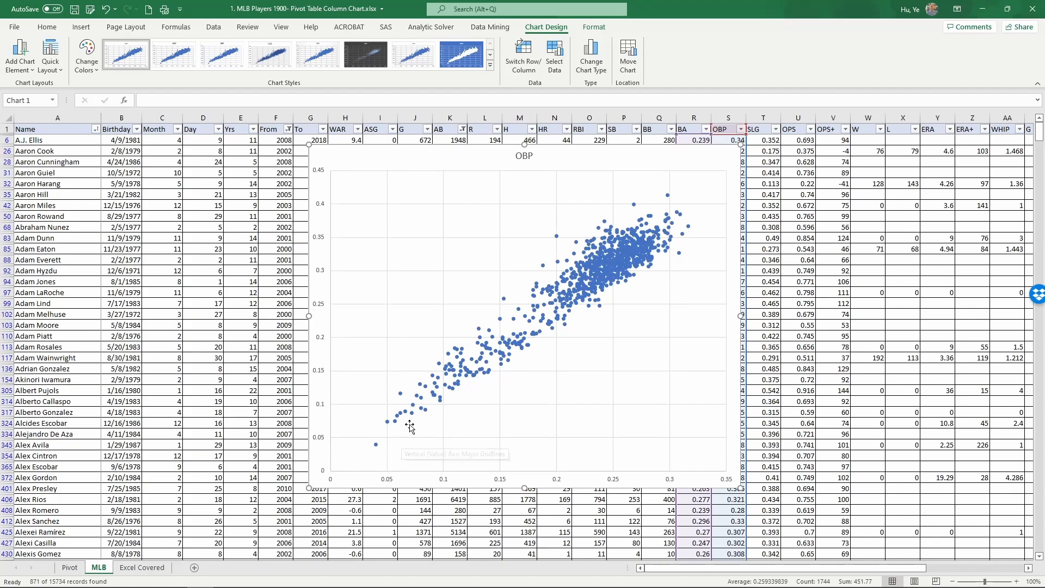
Change the scatter chart's title to "On Base Percentage vs. Batting Average"
{"action": "left_click", "coordinate": [522, 161]}
{"action": "left_click", "coordinate": [532, 156]}
{"action": "type", "text": "s"}
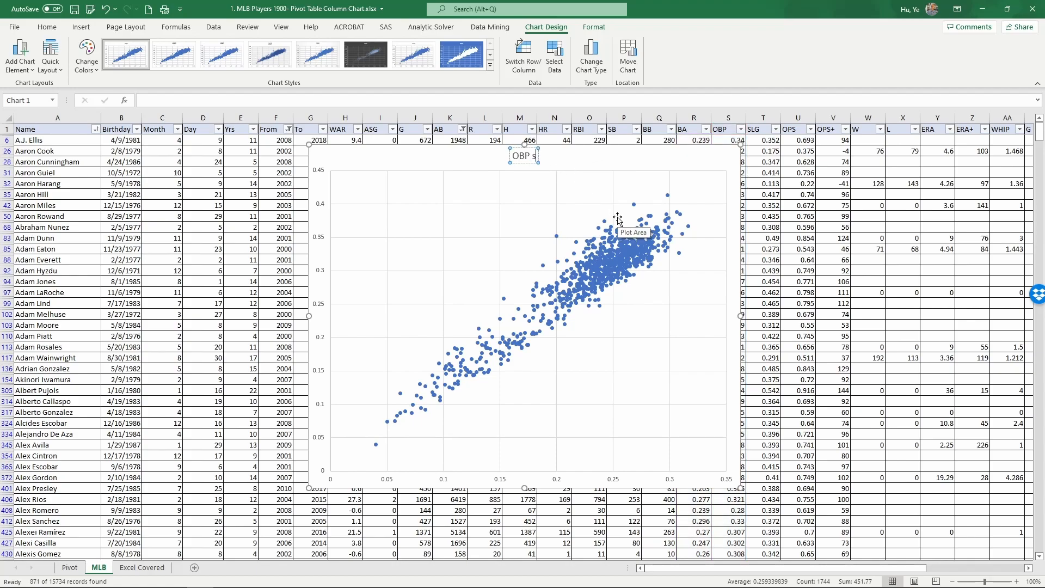
{"action": "key", "text": "BackSpace"}
{"action": "type", "text": "vs."}
{"action": "key", "text": "BackSpace"}
{"action": "key", "text": "BackSpace"}
{"action": "key", "text": "BackSpace"}
{"action": "key", "text": "BackSpace"}
{"action": "key", "text": "BackSpace"}
{"action": "key", "text": "BackSpace"}
{"action": "type", "text": "r"}
{"action": "type", "text": " Base Percenta"}
{"action": "type", "text": "ge"}
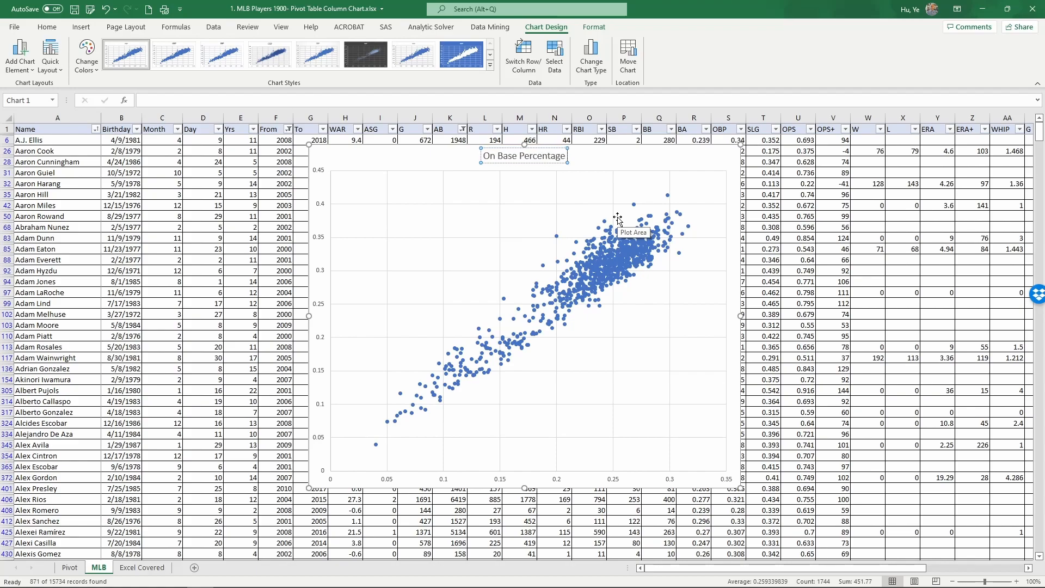
{"action": "type", "text": " vs. Batting Average"}
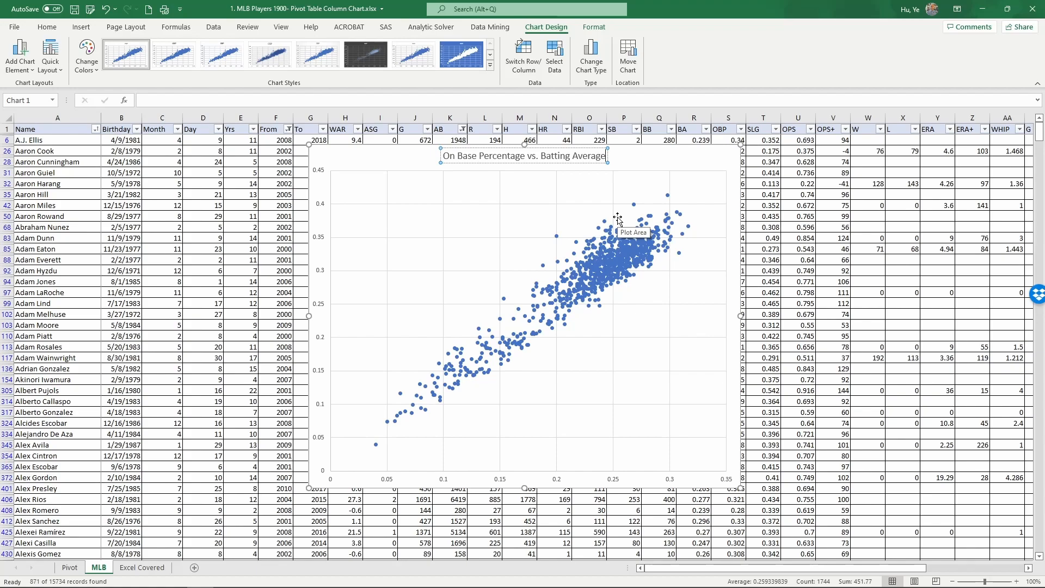
{"action": "left_click", "coordinate": [363, 164]}
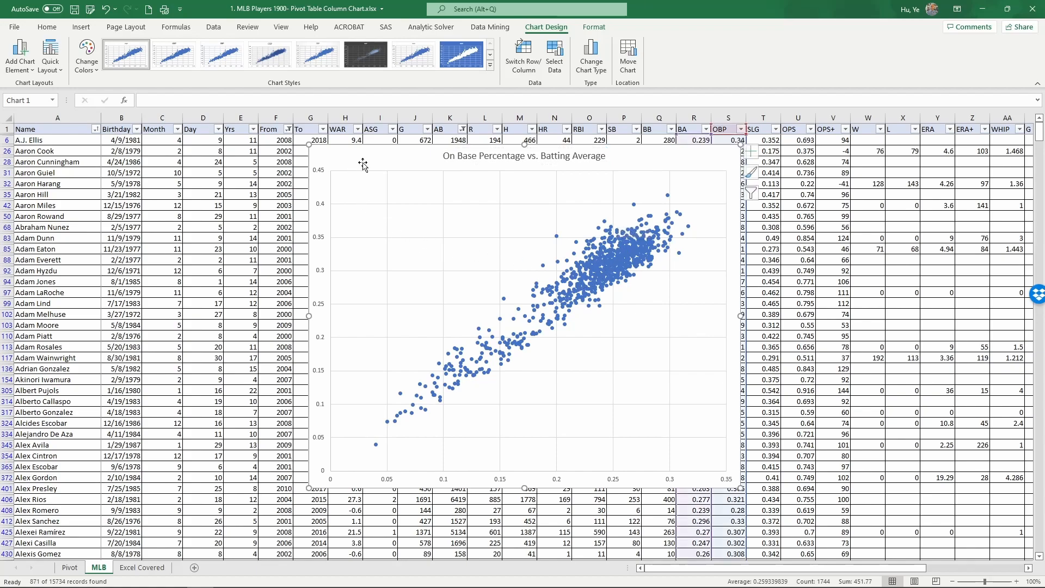
Apply a quick layout with axis titles and a legend to the scatter chart, and delete the OBP legend
{"action": "left_click", "coordinate": [54, 62]}
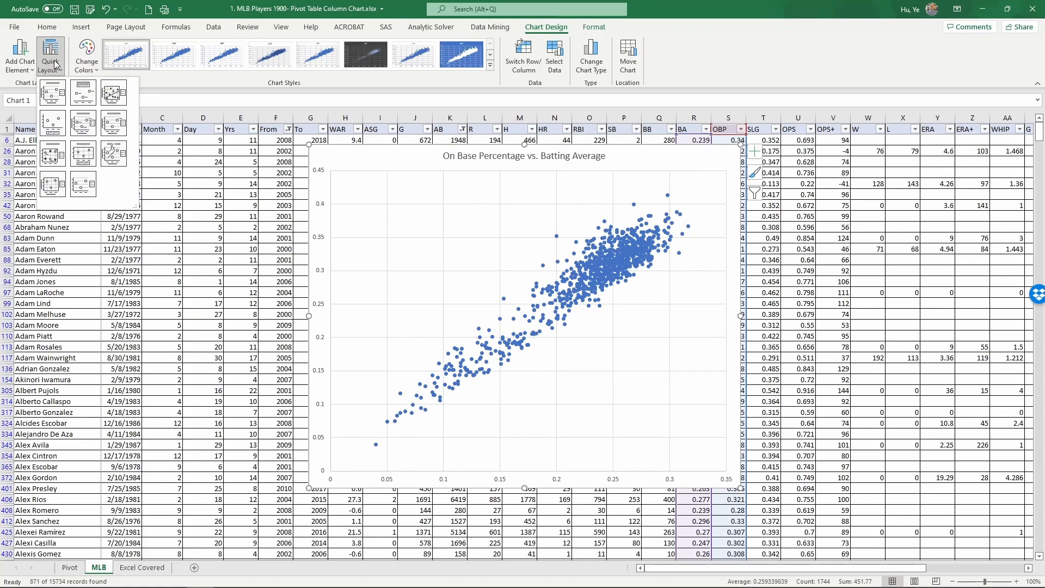
{"action": "left_click", "coordinate": [119, 130]}
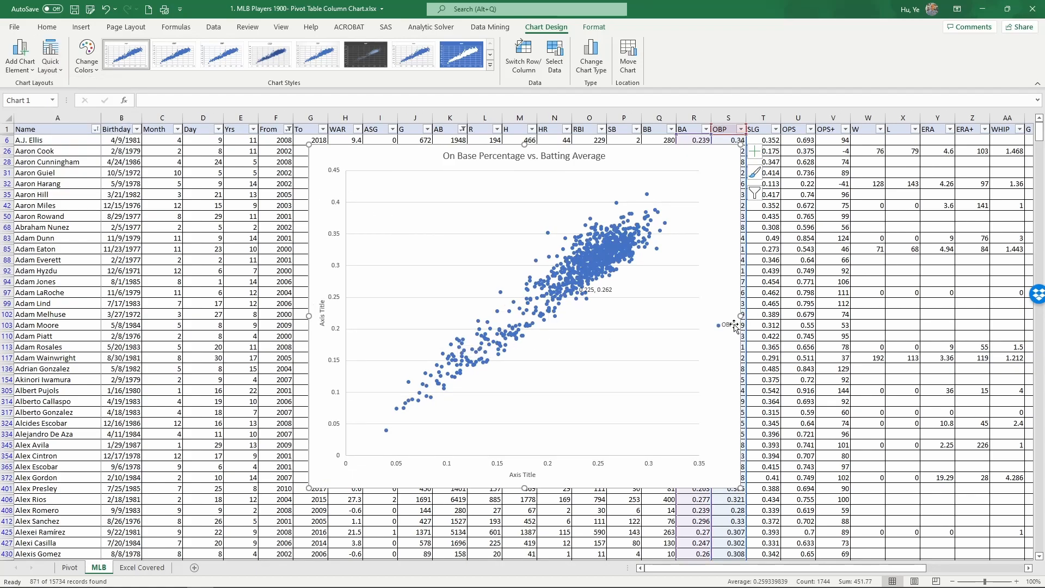
{"action": "left_click", "coordinate": [731, 328]}
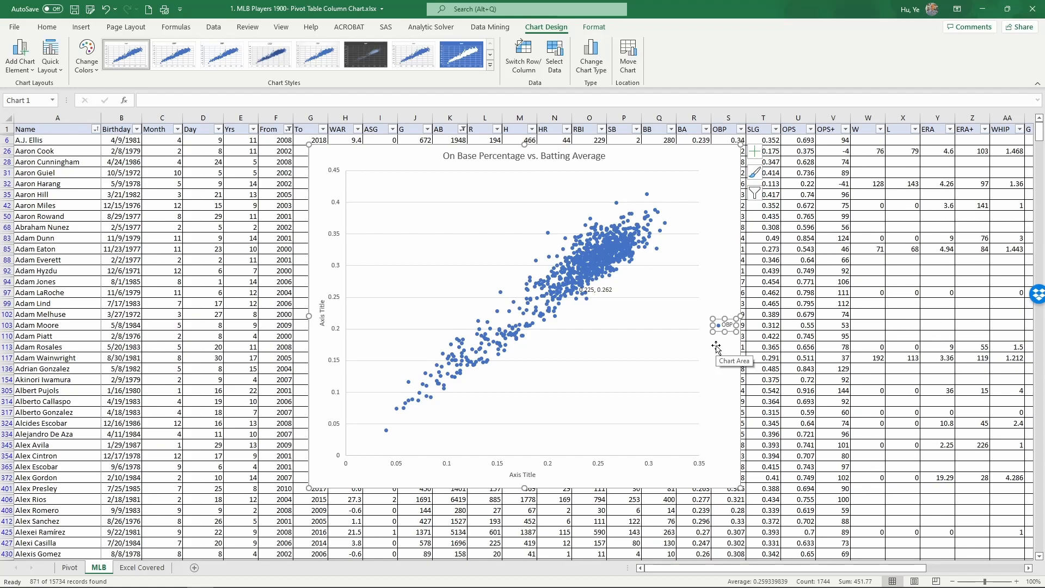
{"action": "key", "text": "Delete"}
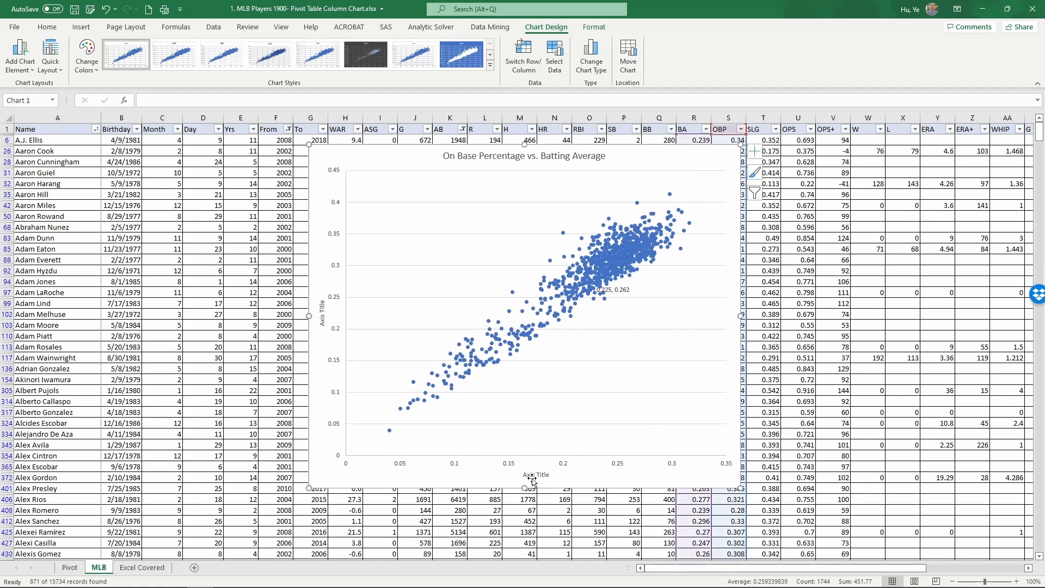
Set the horizontal axis title to "Batting Average"
{"action": "left_click", "coordinate": [533, 479]}
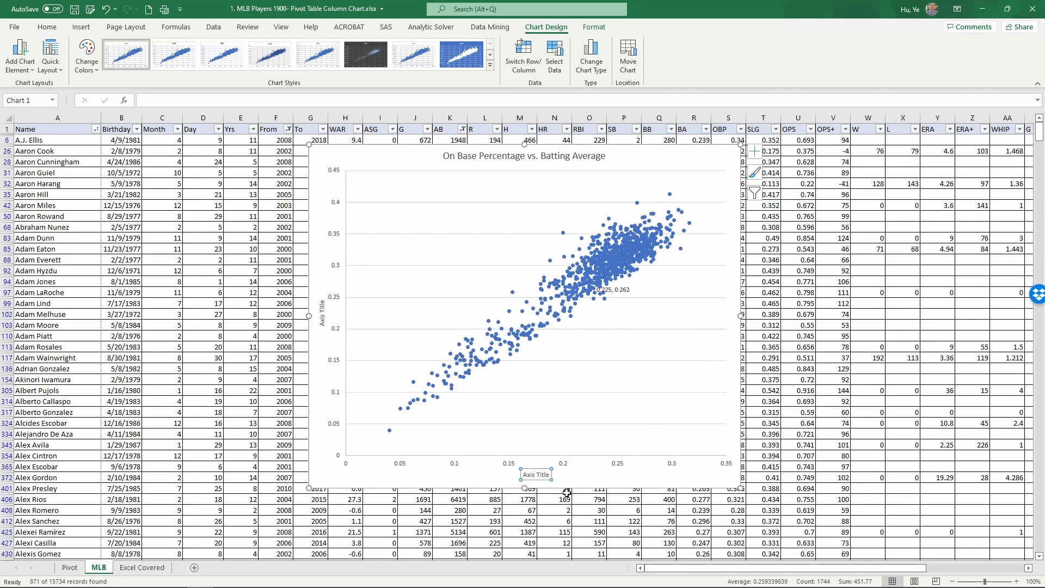
{"action": "type", "text": "A"}
{"action": "key", "text": "BackSpace"}
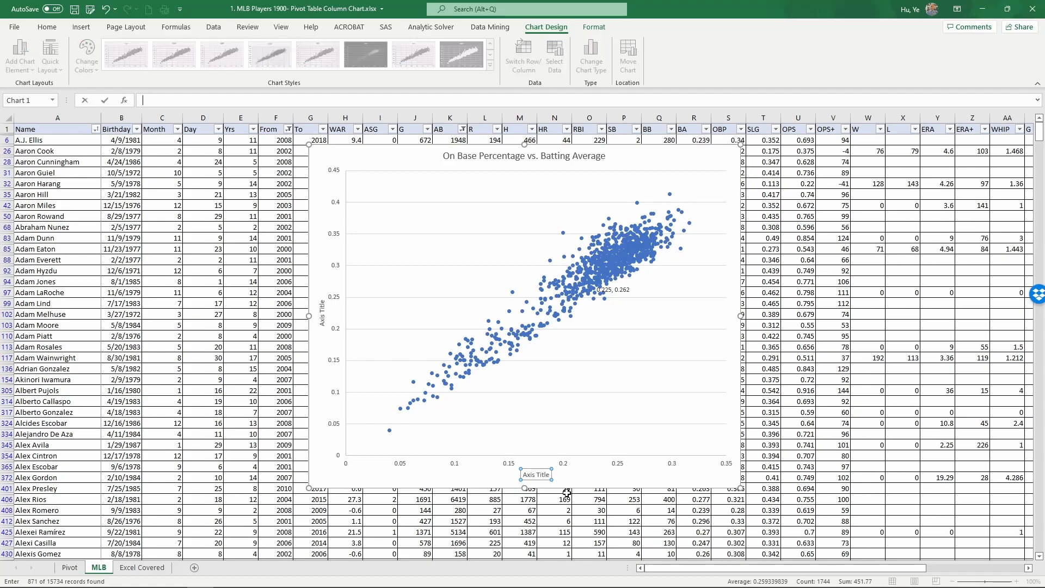
{"action": "type", "text": "Batting Average"}
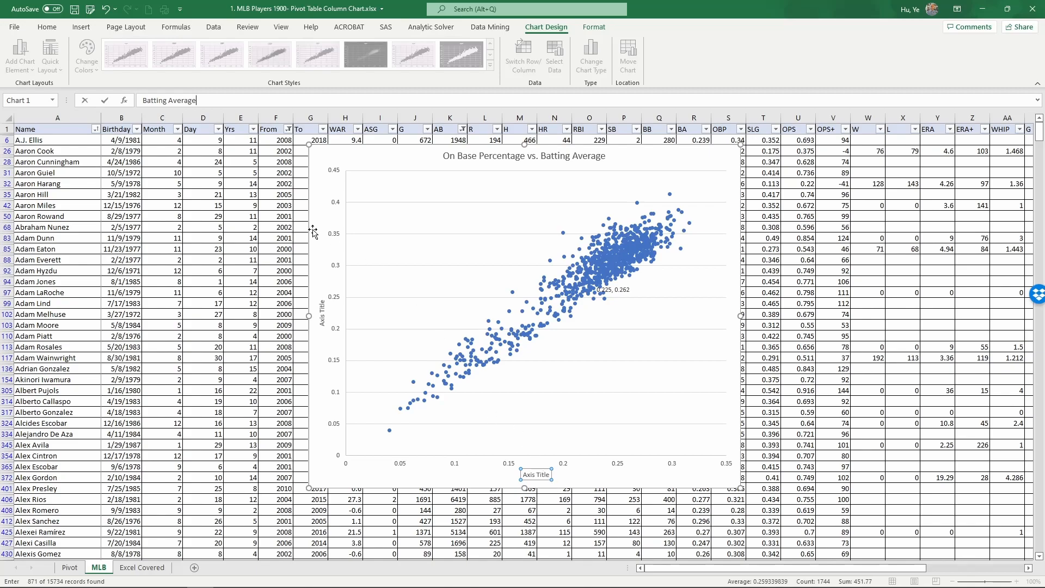
Set the vertical axis title to "on Base Percentage" and remove the single data label from the plot
{"action": "left_click", "coordinate": [327, 303]}
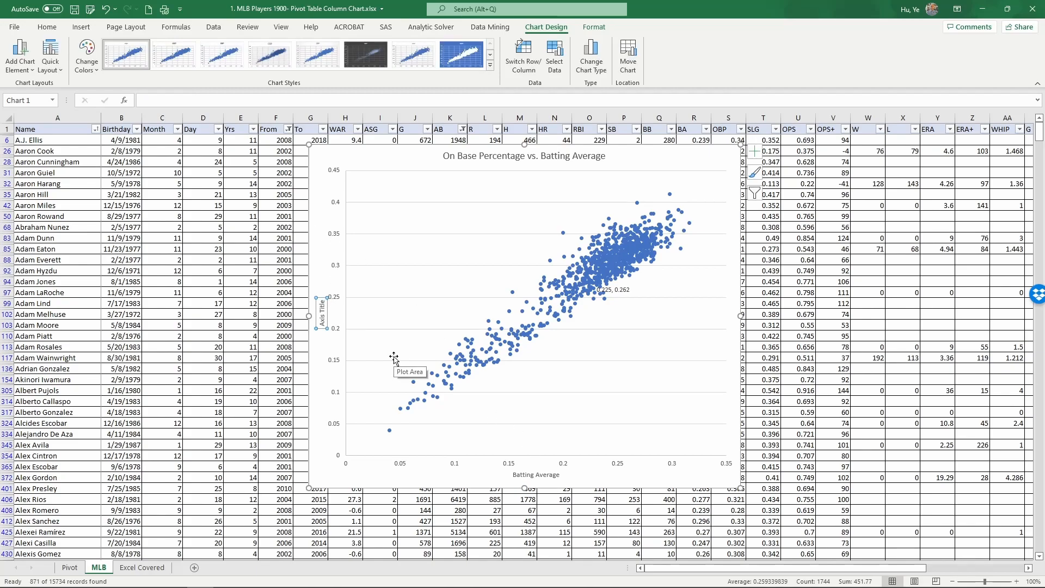
{"action": "type", "text": "on Base Percentage"}
{"action": "key", "text": "Return"}
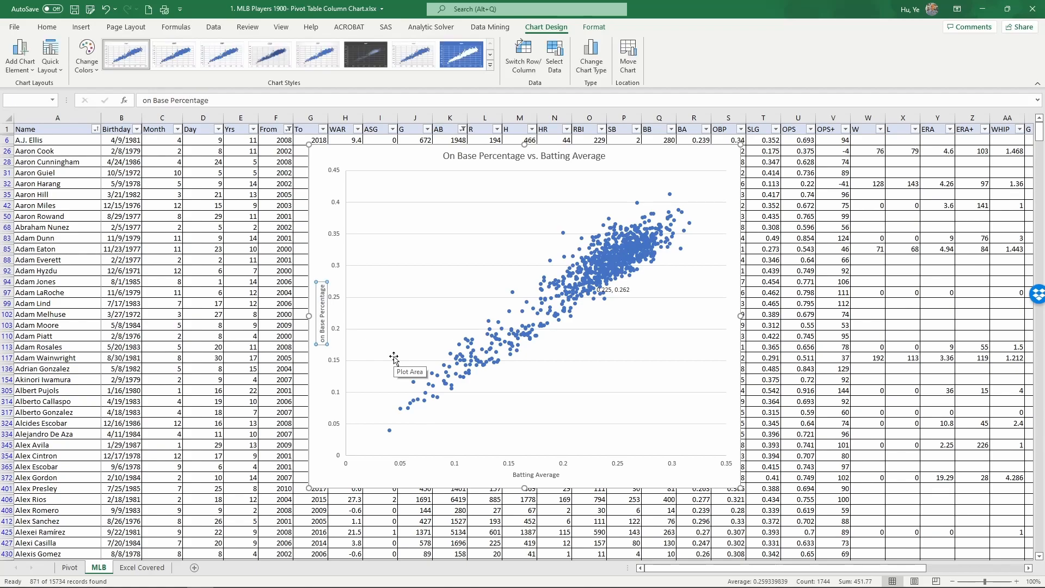
{"action": "left_click", "coordinate": [637, 333]}
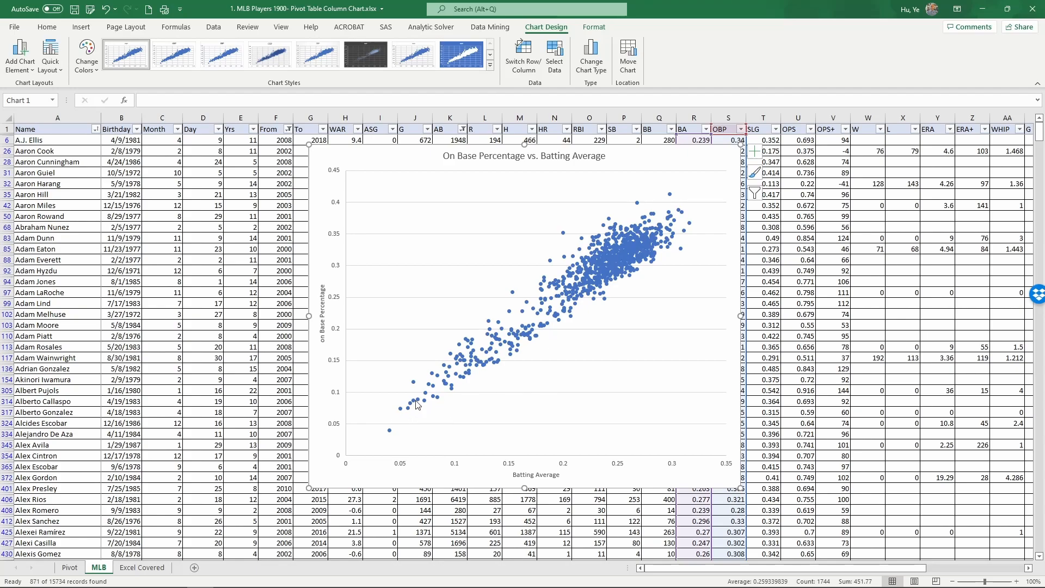
Add a linear trendline to the OBP series and color its line red
{"action": "right_click", "coordinate": [608, 261]}
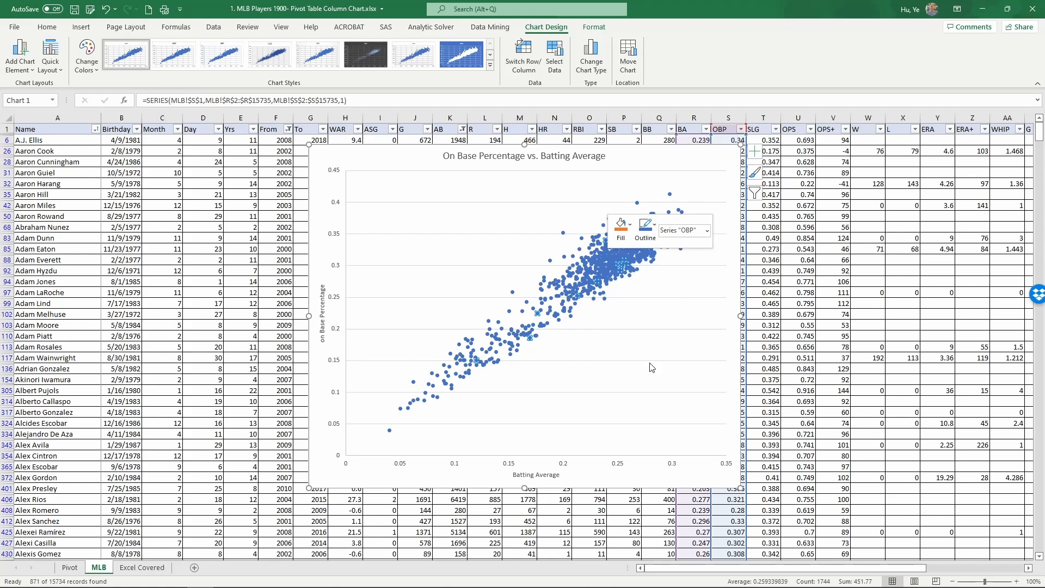
{"action": "left_click", "coordinate": [650, 361]}
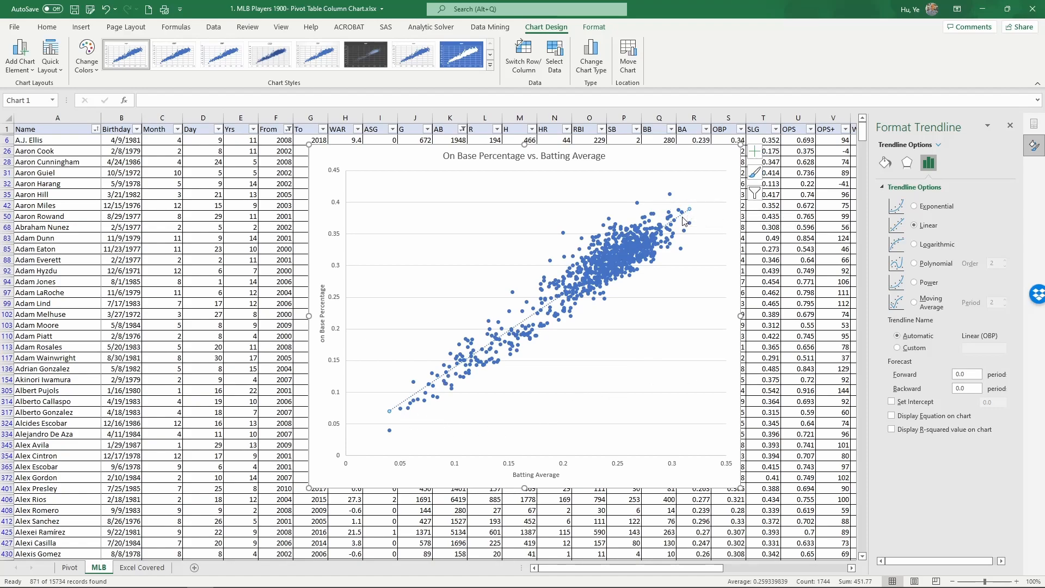
{"action": "left_click", "coordinate": [886, 165]}
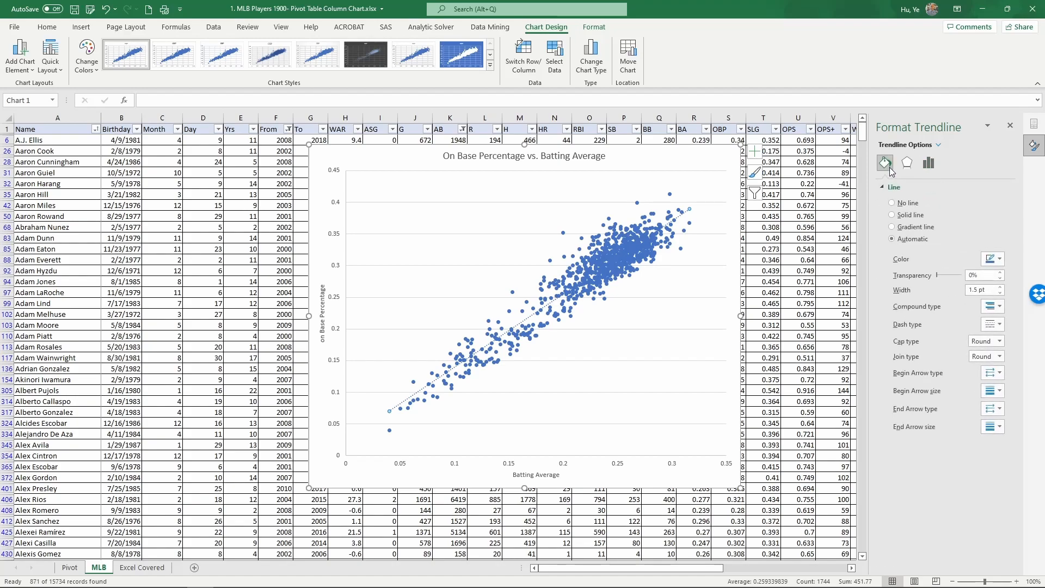
{"action": "left_click", "coordinate": [1000, 259]}
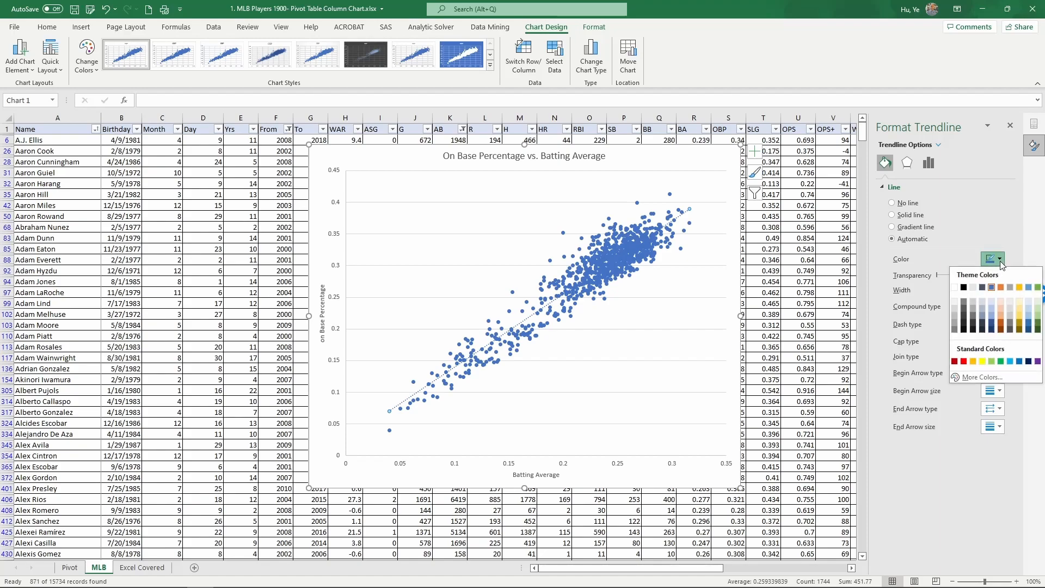
{"action": "left_click", "coordinate": [963, 361]}
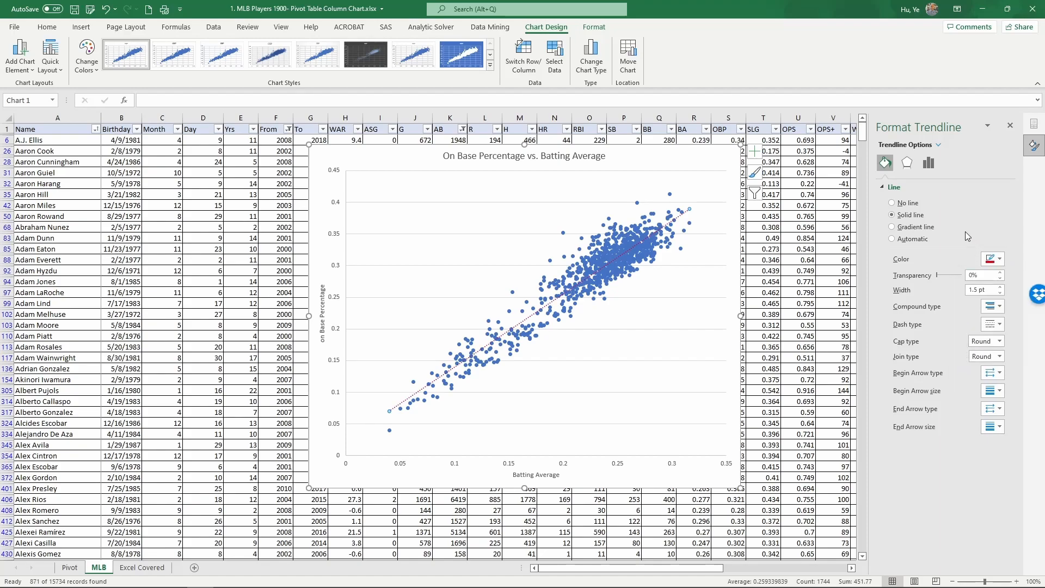
Display the trendline equation on the scatter chart and move its label to the empty area above the data points
{"action": "left_click", "coordinate": [929, 163]}
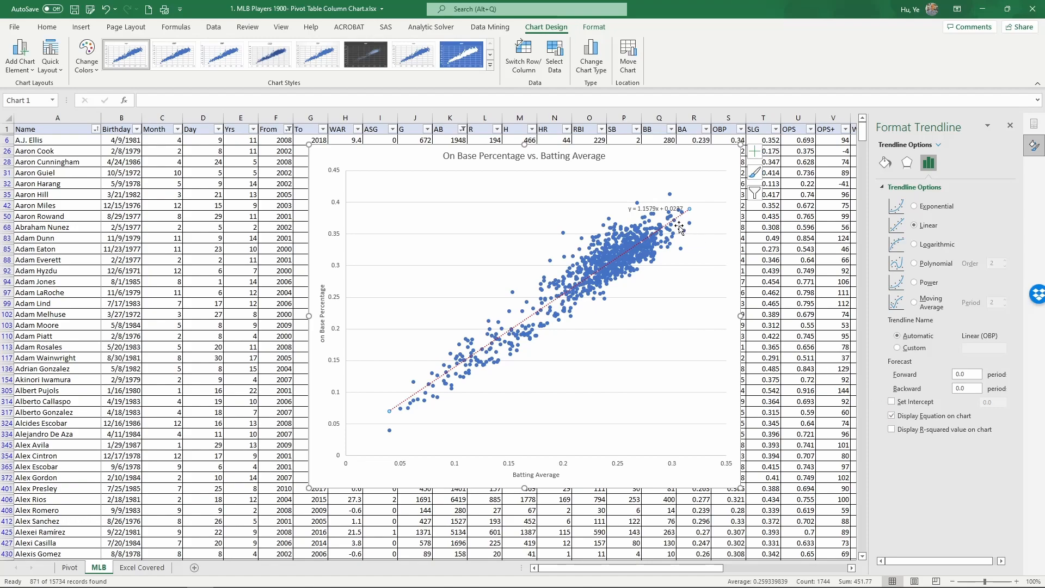
{"action": "left_click", "coordinate": [642, 213]}
{"action": "left_click_drag", "start_coordinate": [633, 214], "coordinate": [582, 198]}
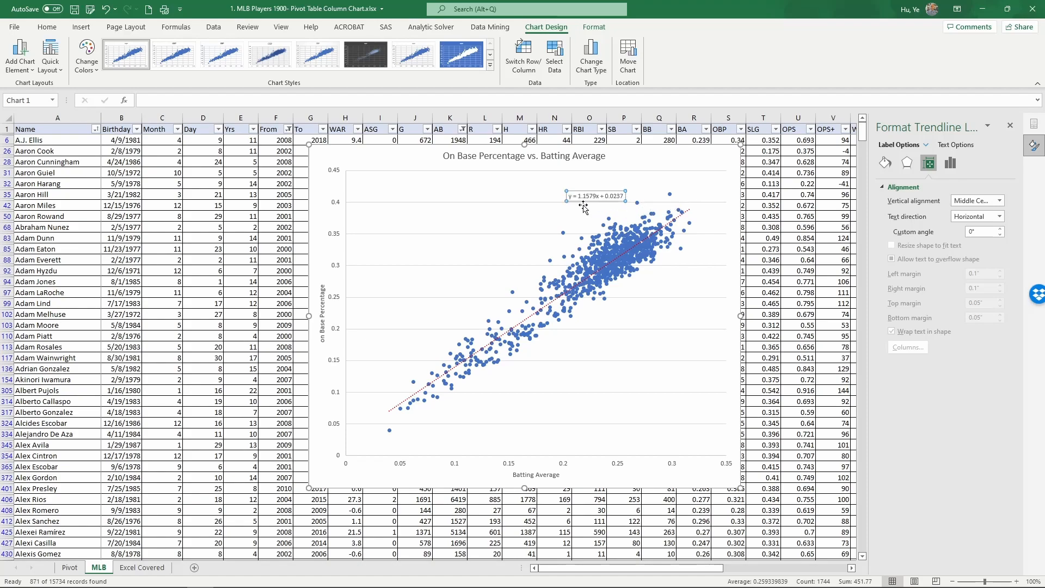
Enlarge the trendline equation label's font to size 20
{"action": "left_click", "coordinate": [39, 26]}
{"action": "left_click", "coordinate": [192, 49]}
{"action": "left_click", "coordinate": [192, 49]}
{"action": "left_click", "coordinate": [192, 49]}
{"action": "left_click", "coordinate": [192, 49]}
{"action": "left_click", "coordinate": [192, 49]}
{"action": "left_click", "coordinate": [192, 49]}
{"action": "left_click", "coordinate": [192, 49]}
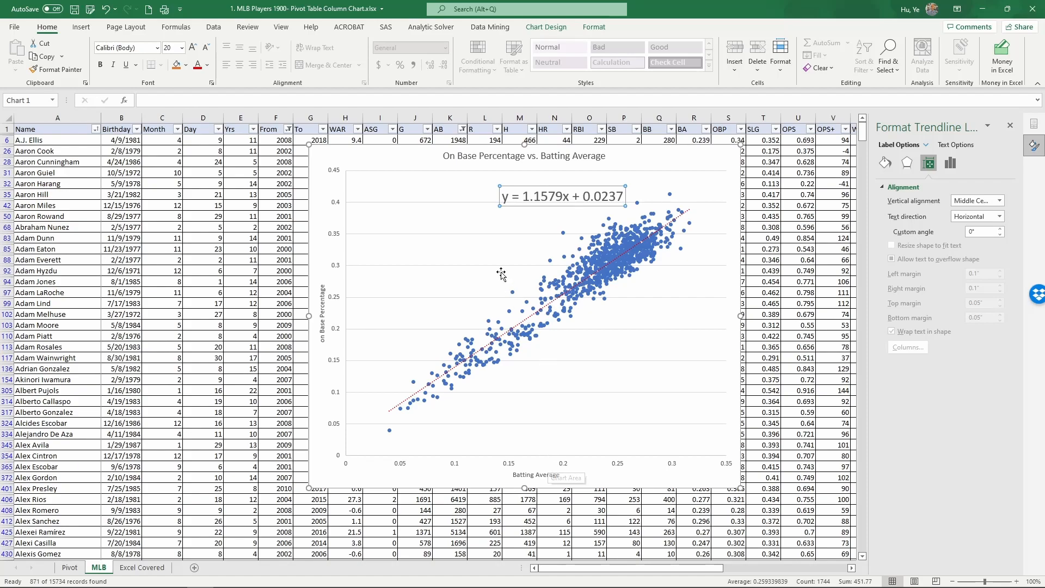
Edit the trendline equation label, replacing y with "OBP" and x with "*BA", so it reads "OBP = 1.1579*BA + 0.0237"
{"action": "double_click", "coordinate": [505, 197]}
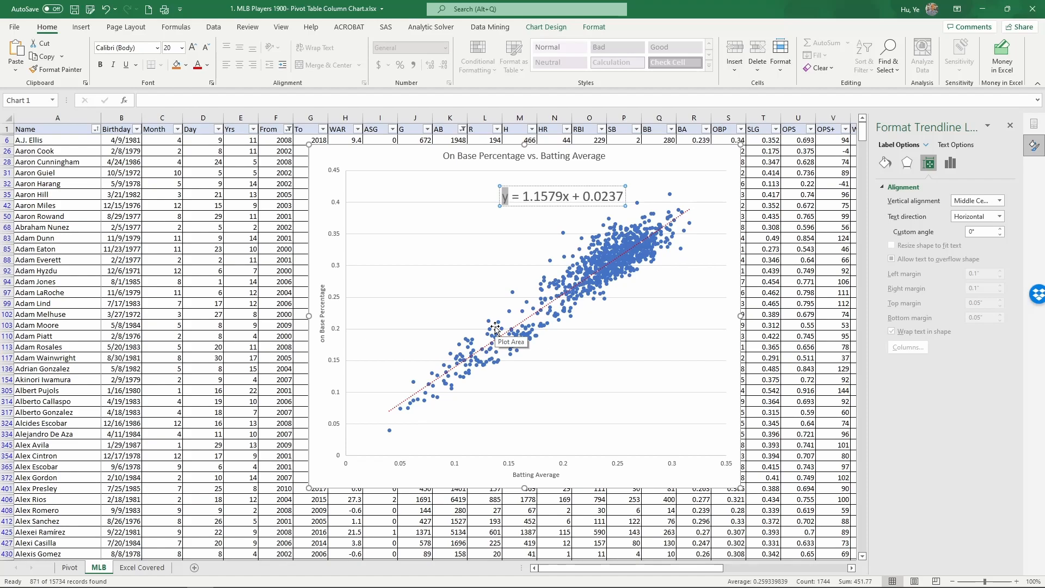
{"action": "type", "text": "OBP"}
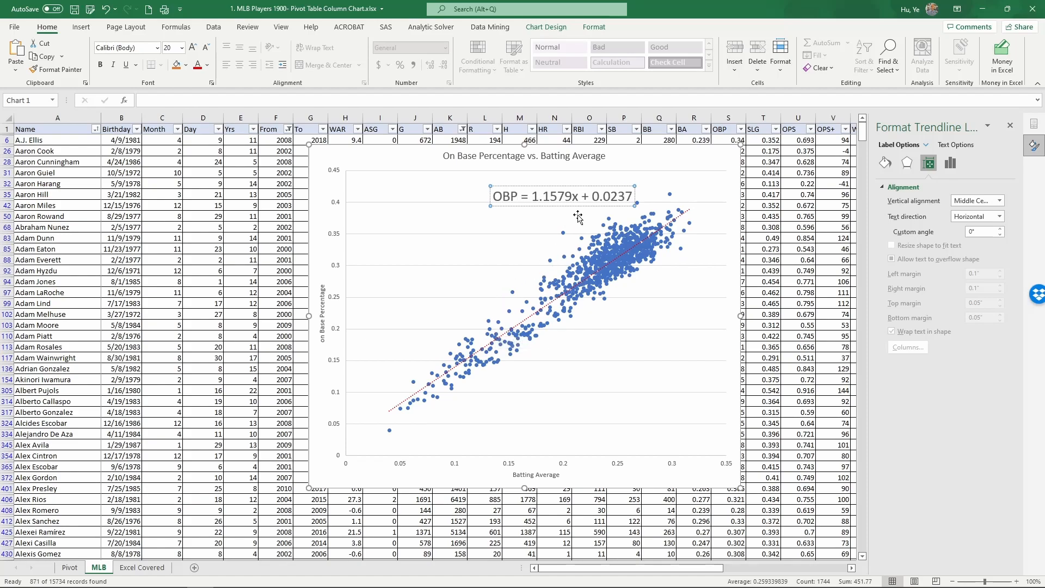
{"action": "double_click", "coordinate": [577, 197]}
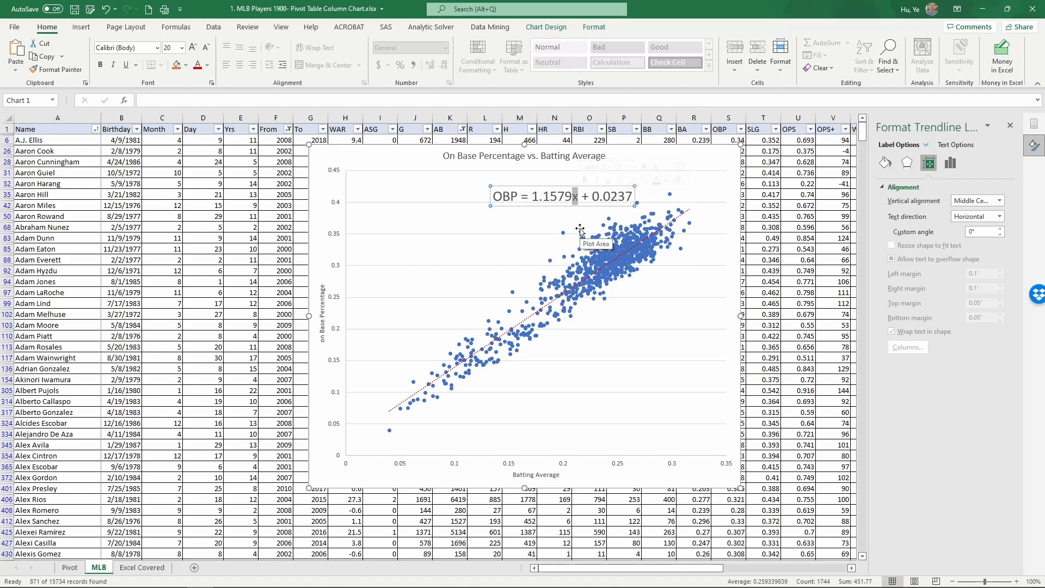
{"action": "type", "text": "*"}
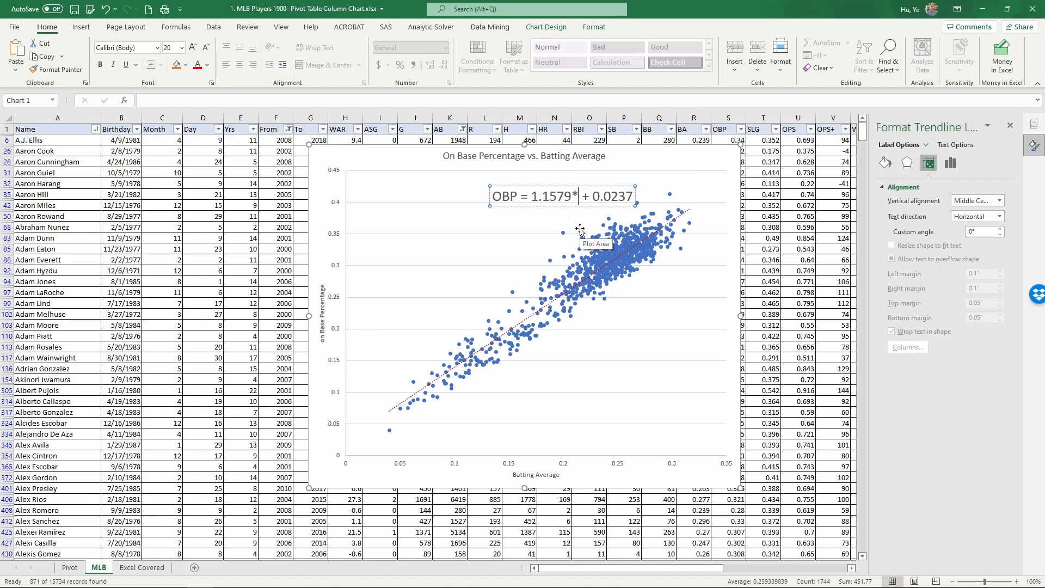
{"action": "type", "text": "BA"}
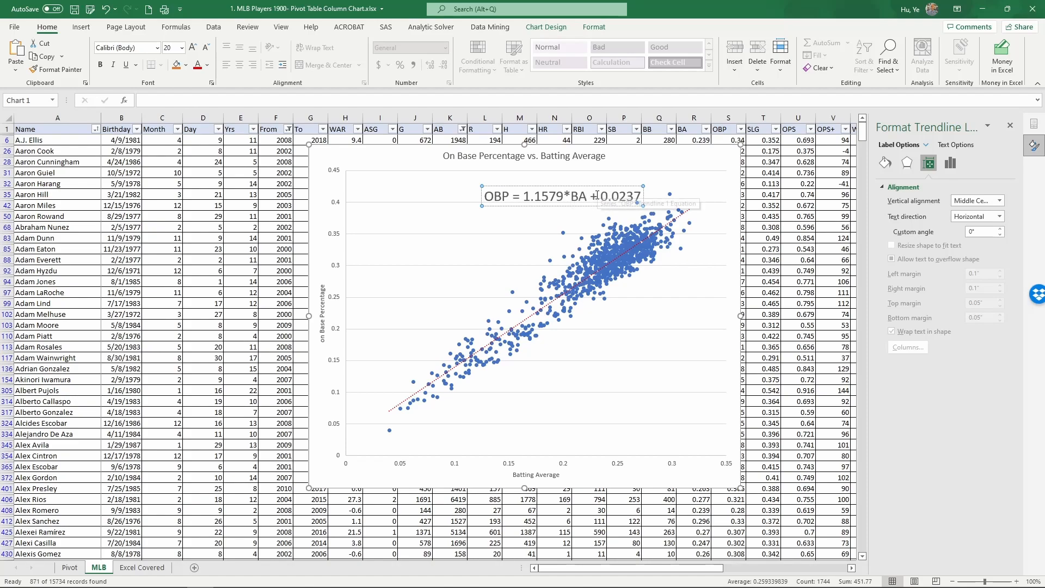
{"action": "left_click_drag", "start_coordinate": [594, 196], "coordinate": [642, 197]}
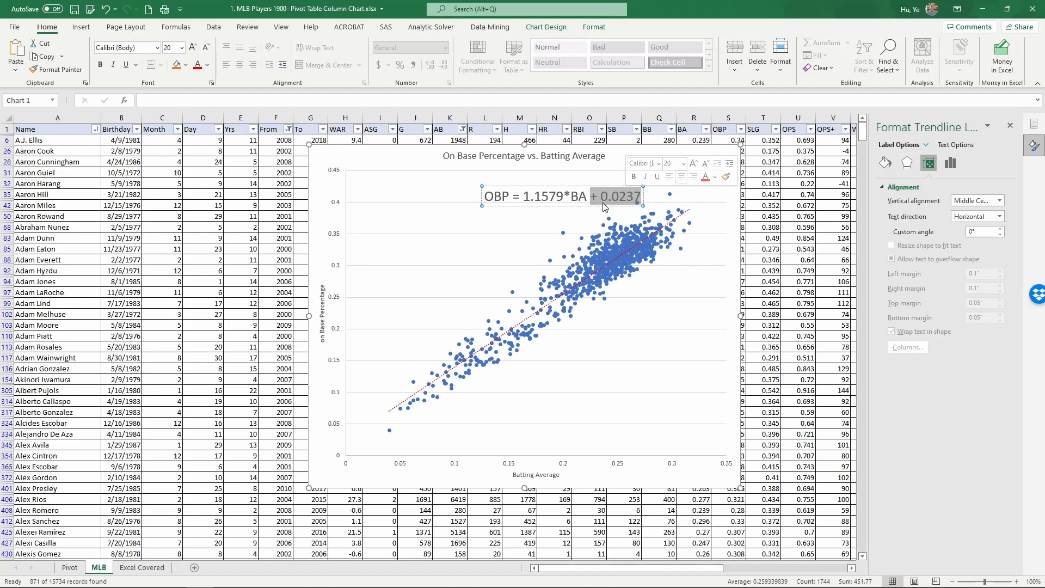
{"action": "left_click", "coordinate": [605, 206]}
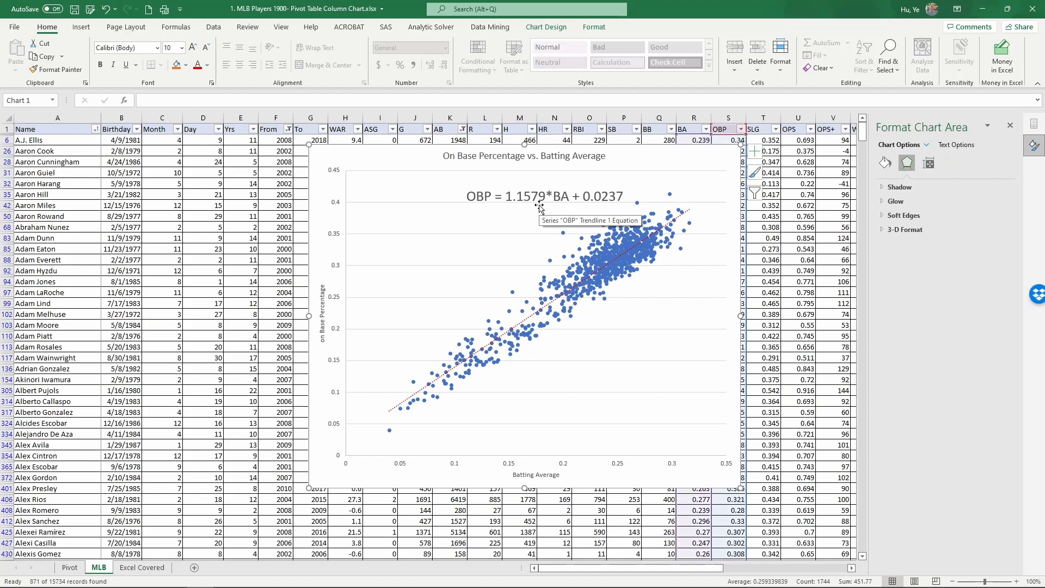